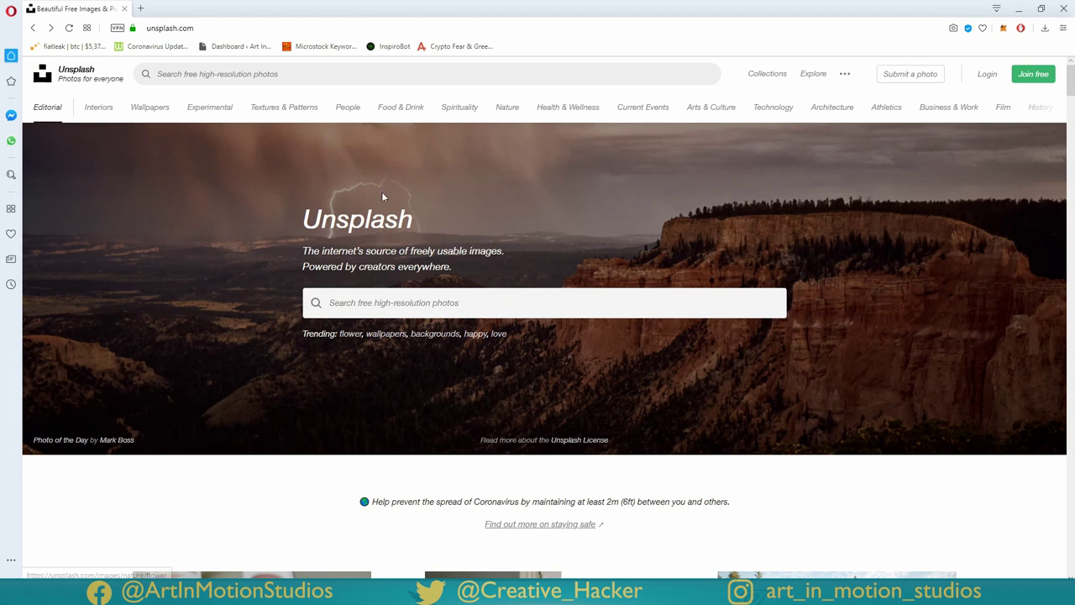
# Browse the free photos on the Unsplash home page and view the picture of the red parrot
pyautogui.scroll(-15, 367, 233)
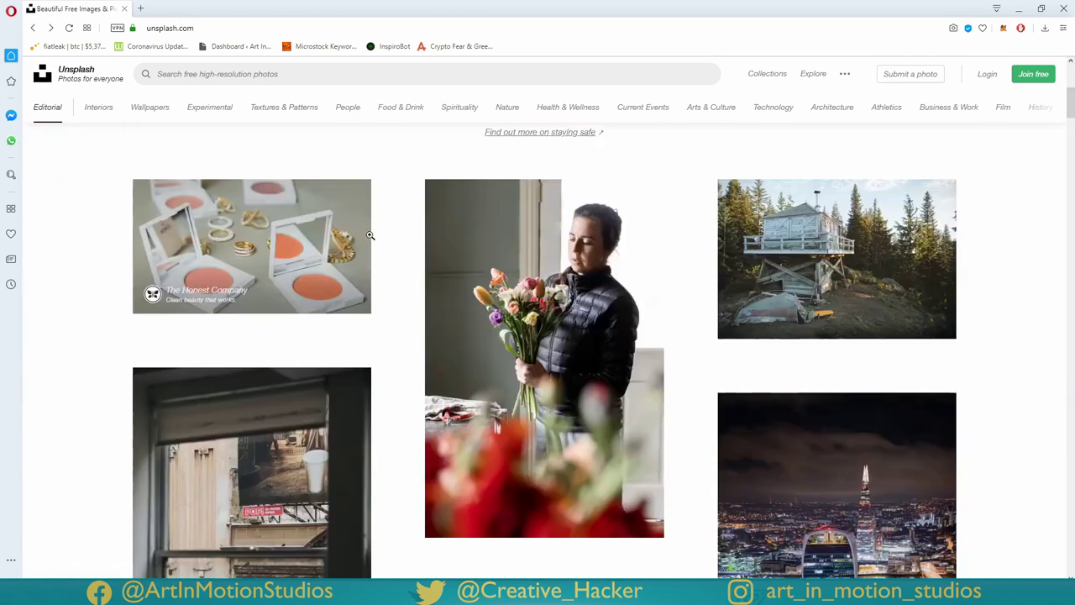
pyautogui.scroll(-10, 541, 406)
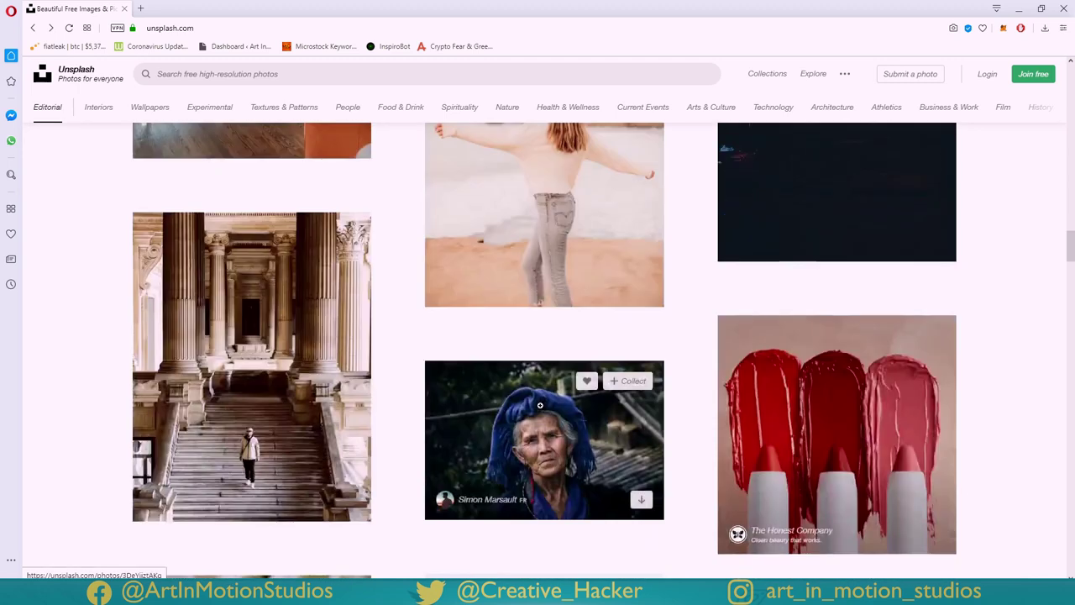
pyautogui.scroll(-3, 538, 406)
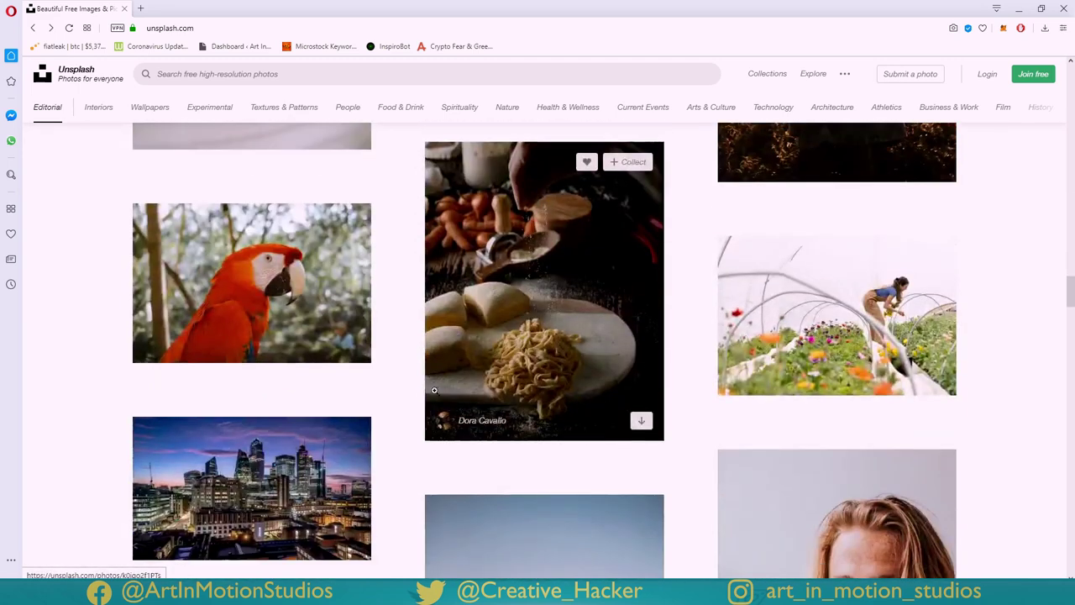
pyautogui.click(265, 315)
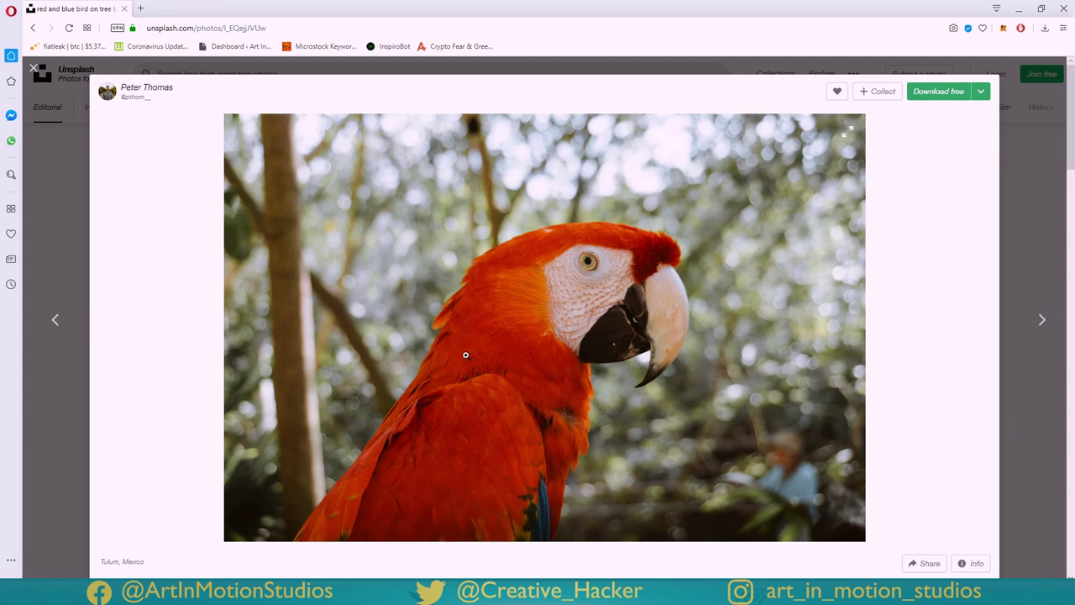
pyautogui.scroll(-3, 657, 336)
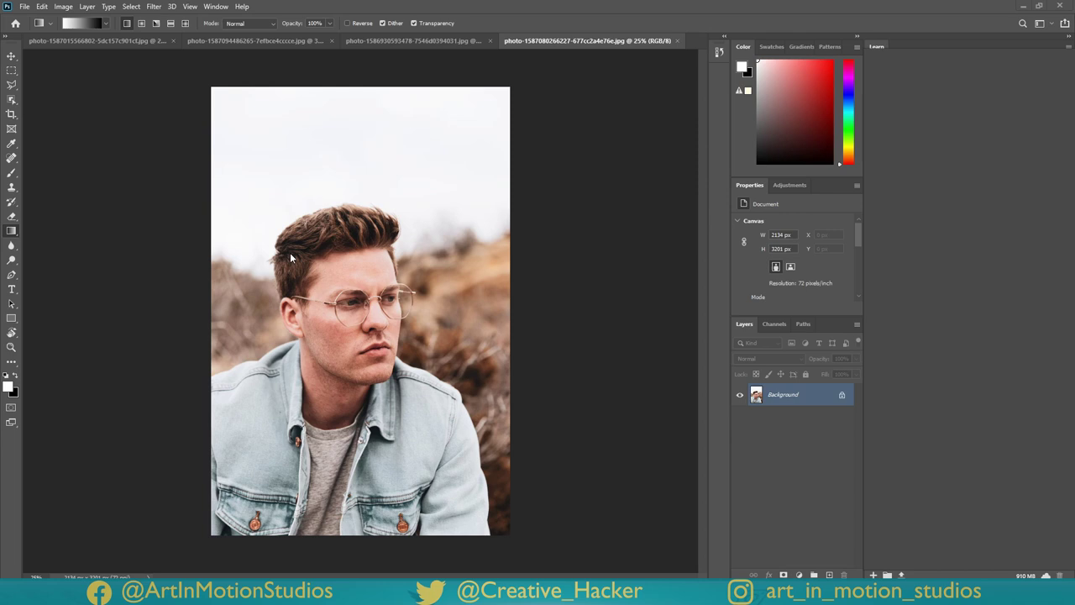
# Unlock the portrait's Background layer and duplicate it, keeping the copy above the original
pyautogui.click(842, 396)
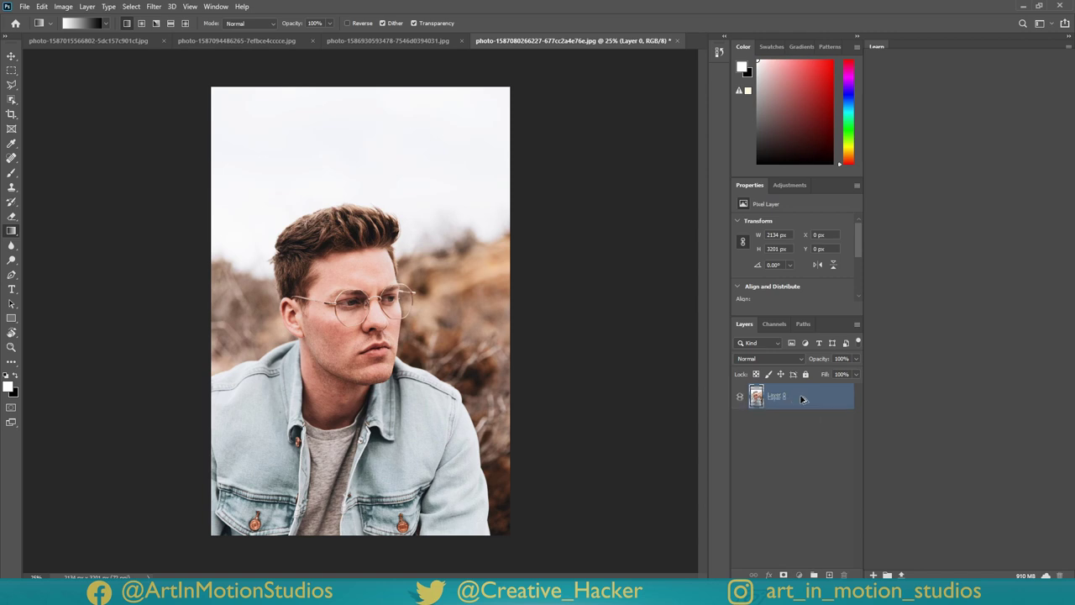
pyautogui.moveTo(791, 402); pyautogui.dragTo(804, 432)
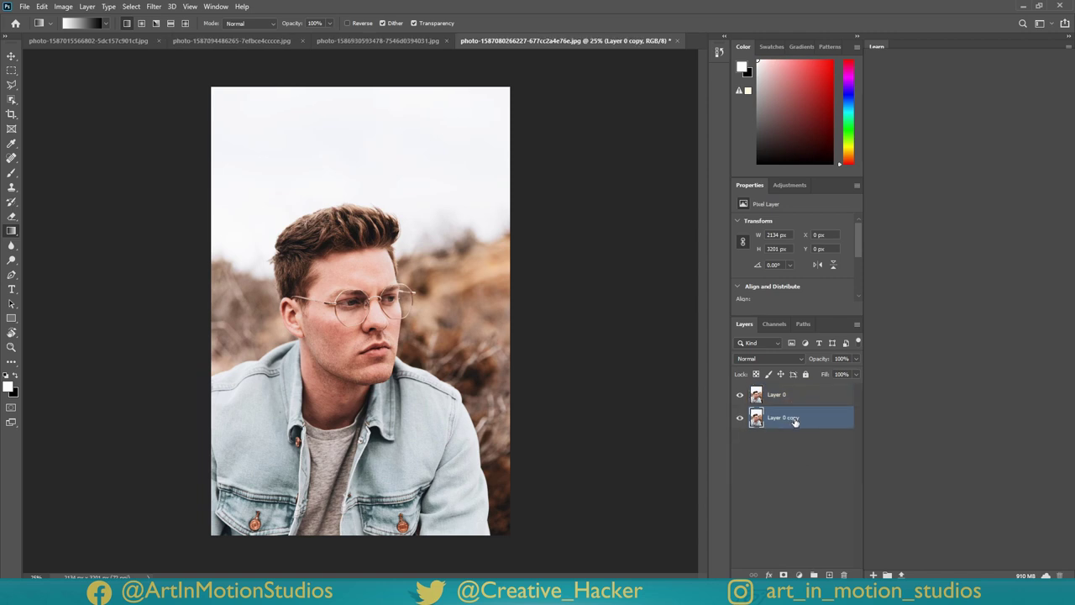
pyautogui.hotkey('ctrl', 'z')
pyautogui.moveTo(792, 399); pyautogui.dragTo(829, 576)
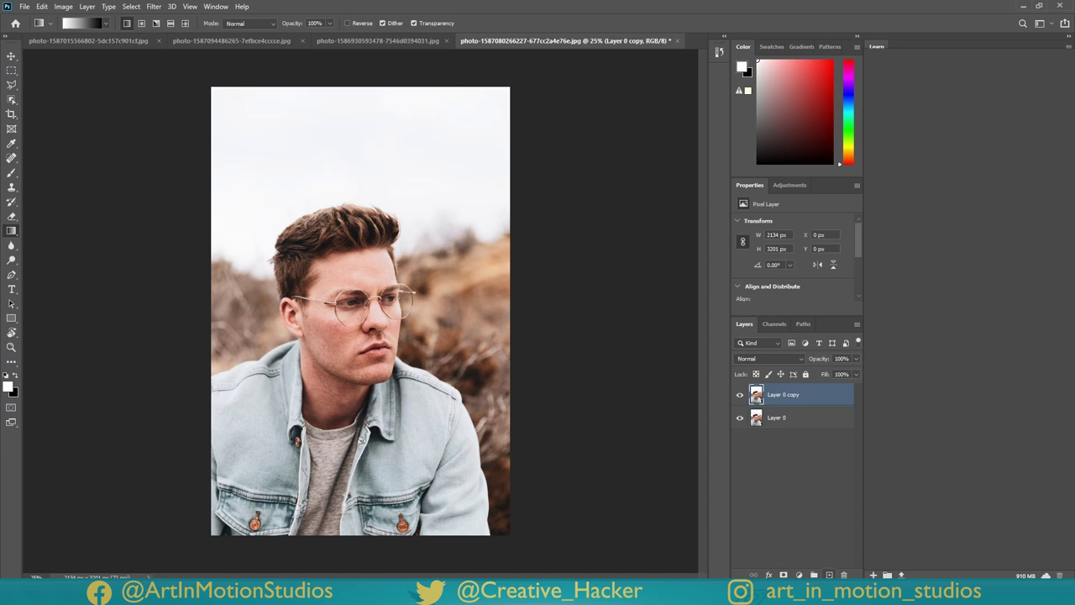
# Select the man with Select Subject in Select and Mask on the layer copy, using the Overlay view
pyautogui.click(132, 7)
pyautogui.click(133, 8)
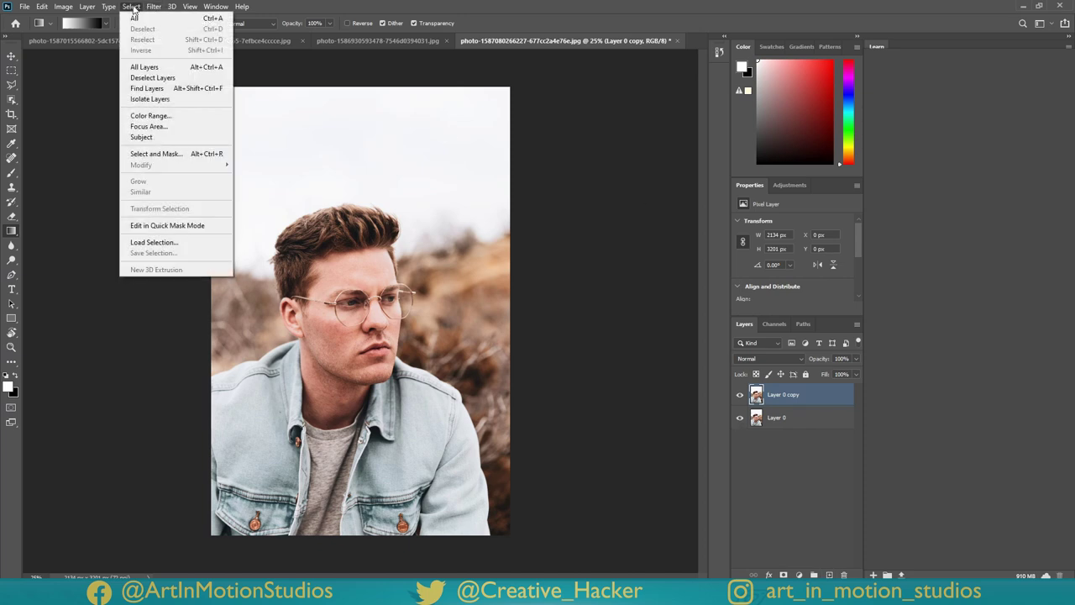
pyautogui.click(160, 154)
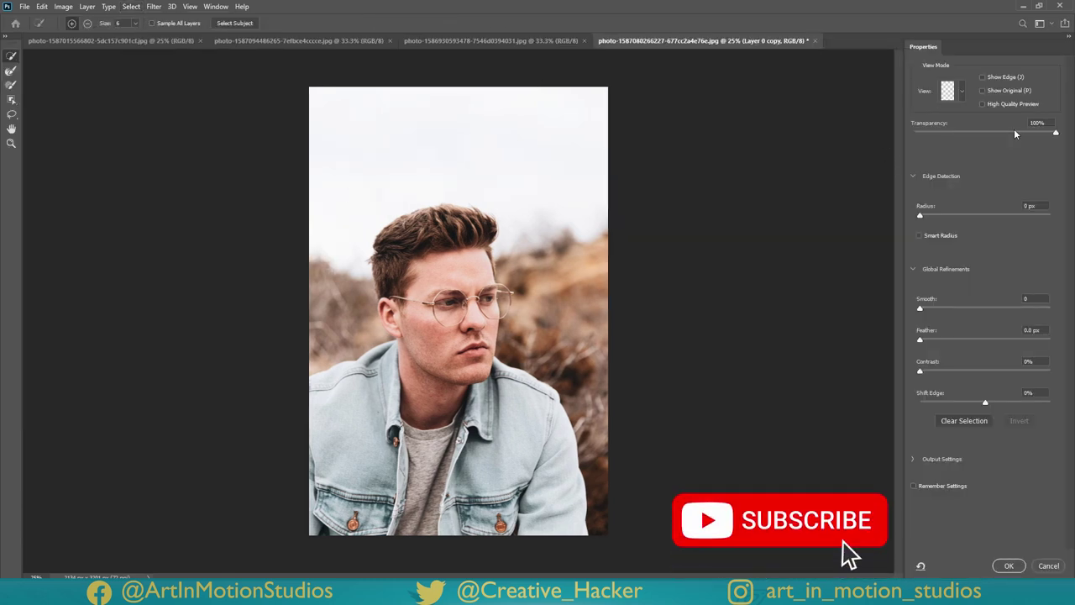
pyautogui.click(961, 92)
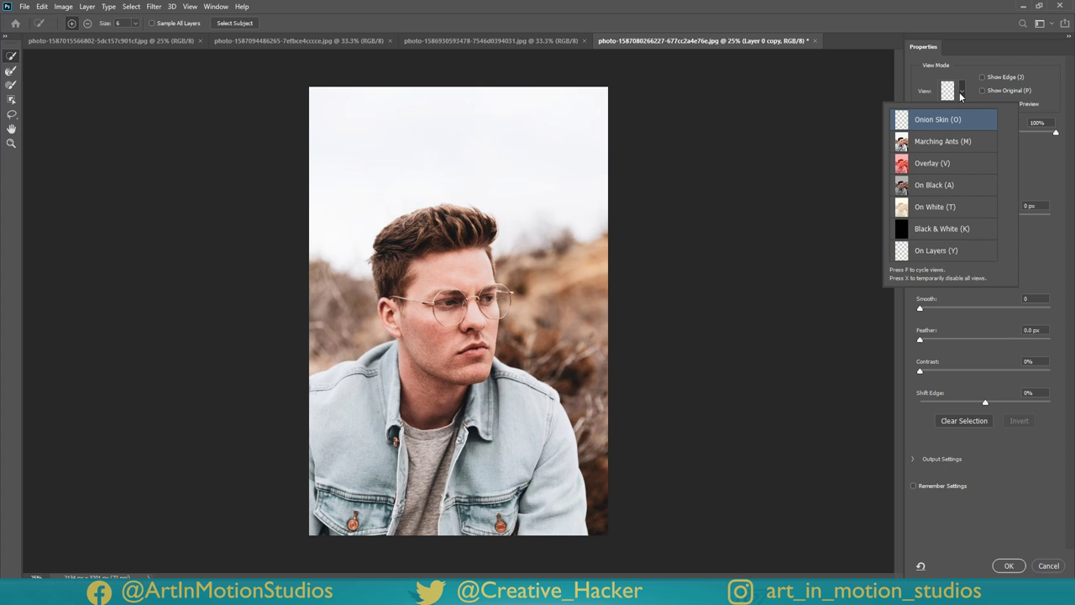
pyautogui.click(936, 167)
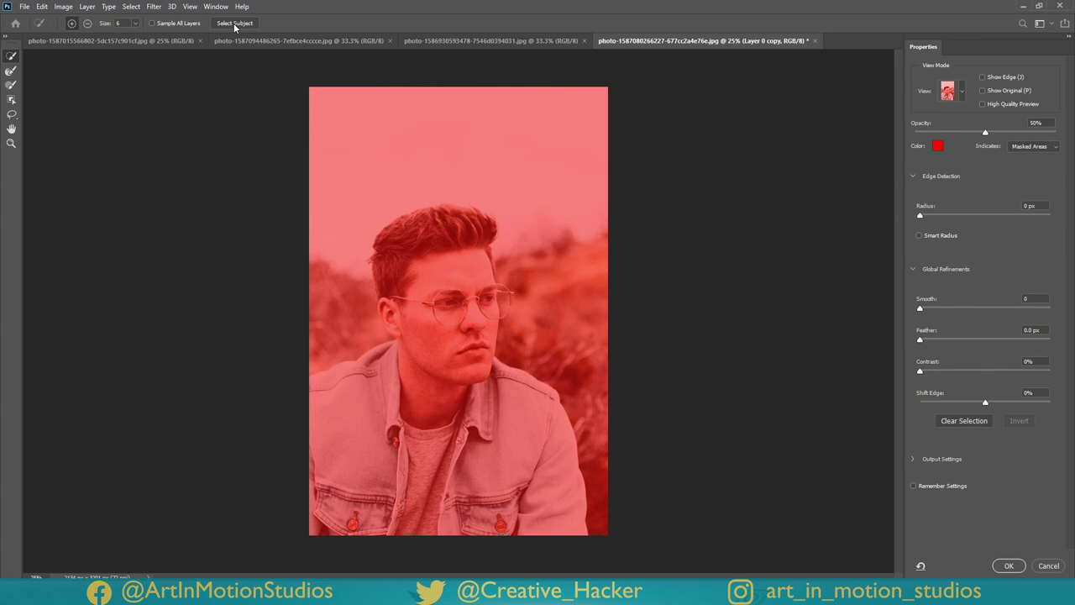
pyautogui.click(235, 25)
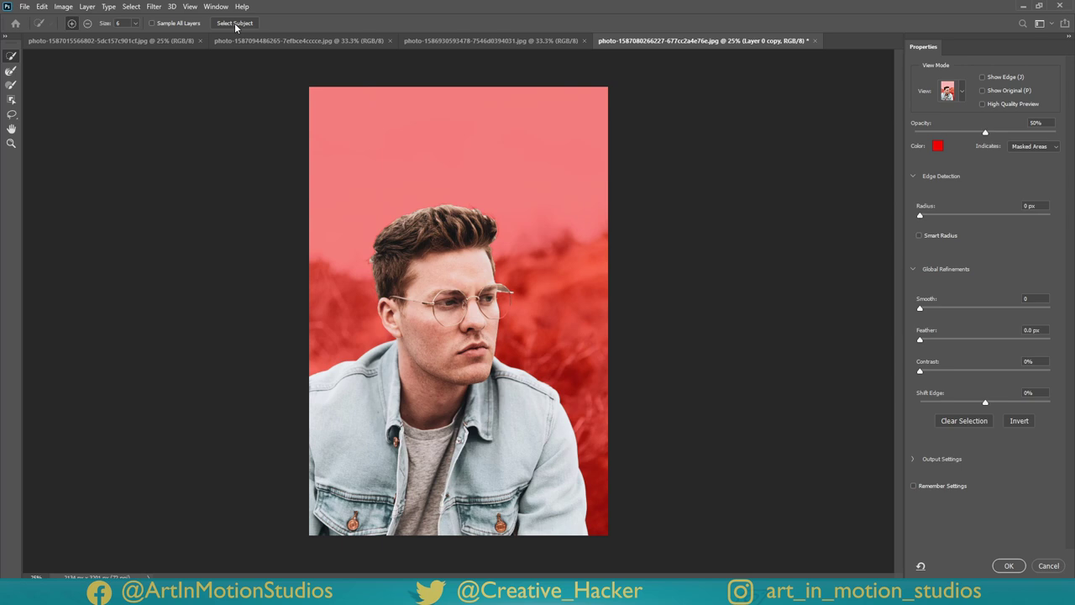
# Refine the hair edges along the top and back of the man's head with the Refine Edge Brush at size 10
pyautogui.scroll(8, 458, 212)
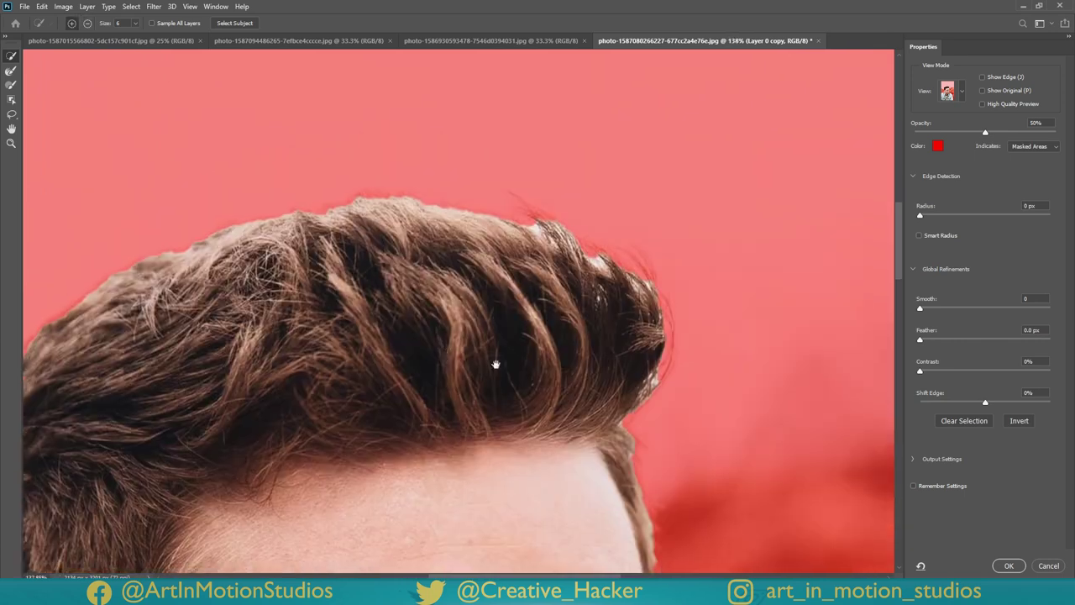
pyautogui.moveTo(495, 364); pyautogui.dragTo(448, 350)
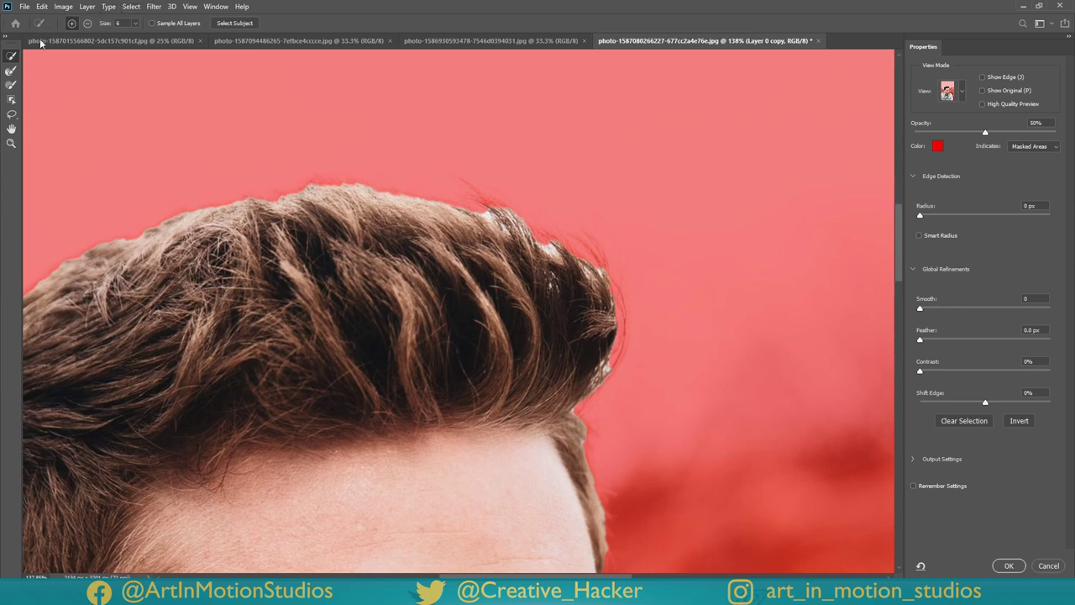
pyautogui.click(10, 73)
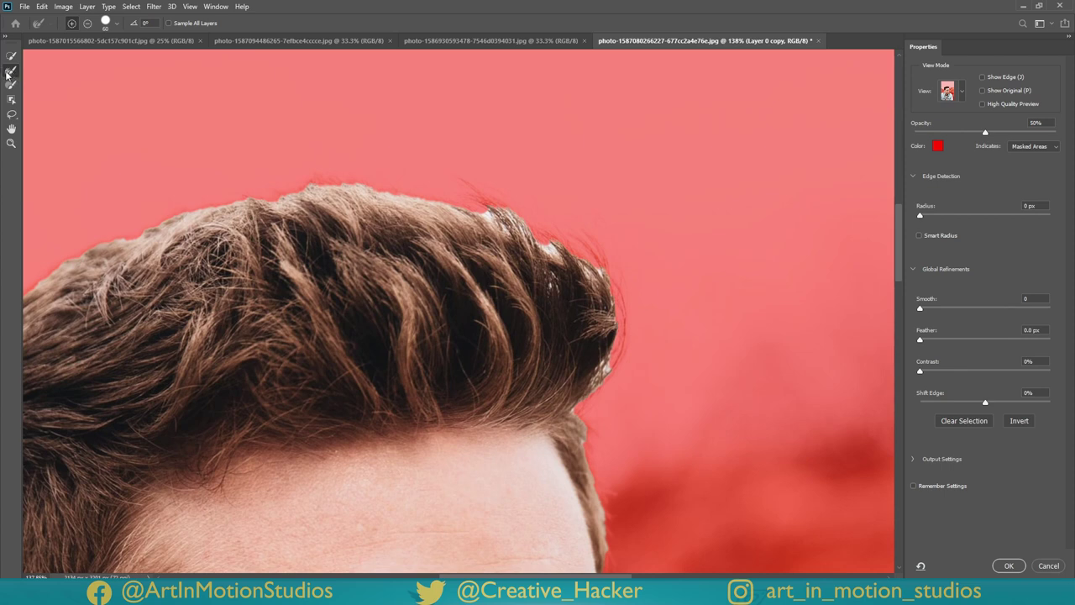
pyautogui.press('[')
pyautogui.press('[')
pyautogui.press('[')
pyautogui.press('[')
pyautogui.press('[')
pyautogui.press('[')
pyautogui.press('[')
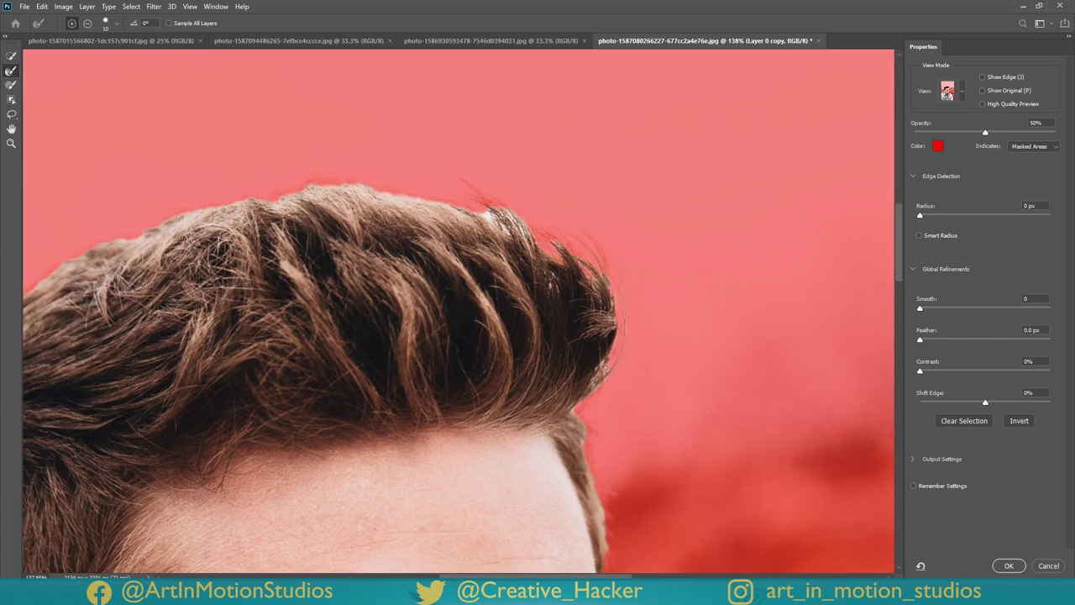
pyautogui.moveTo(493, 225)
pyautogui.mouseDown()
pyautogui.moveTo(525, 243)
pyautogui.moveTo(494, 206)
pyautogui.moveTo(515, 231)
pyautogui.moveTo(463, 200)
pyautogui.moveTo(492, 203)
pyautogui.moveTo(449, 190)
pyautogui.moveTo(523, 221)
pyautogui.mouseUp()
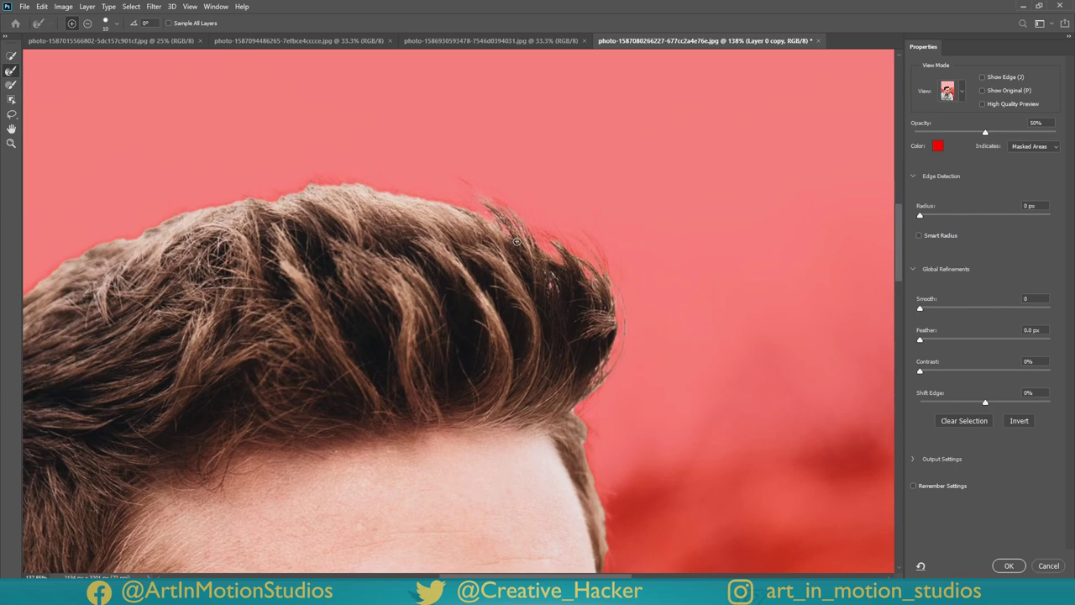
pyautogui.moveTo(462, 206)
pyautogui.mouseDown()
pyautogui.moveTo(414, 196)
pyautogui.moveTo(321, 187)
pyautogui.moveTo(326, 195)
pyautogui.moveTo(338, 189)
pyautogui.moveTo(329, 186)
pyautogui.moveTo(271, 208)
pyautogui.moveTo(189, 217)
pyautogui.mouseUp()
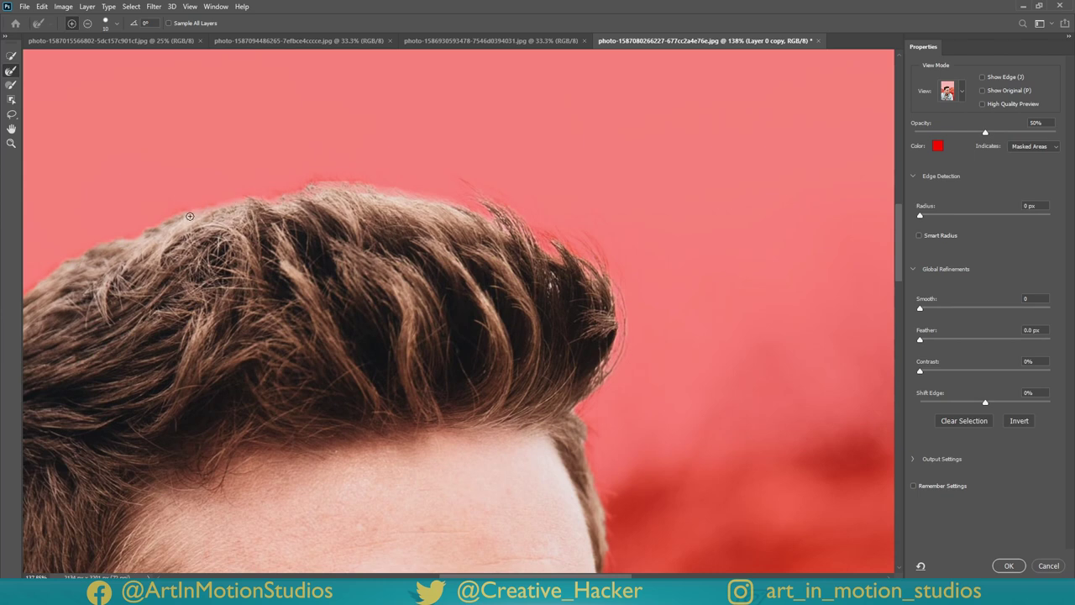
pyautogui.moveTo(126, 242)
pyautogui.mouseDown()
pyautogui.moveTo(379, 228)
pyautogui.moveTo(306, 256)
pyautogui.moveTo(231, 319)
pyautogui.moveTo(497, 206)
pyautogui.mouseUp()
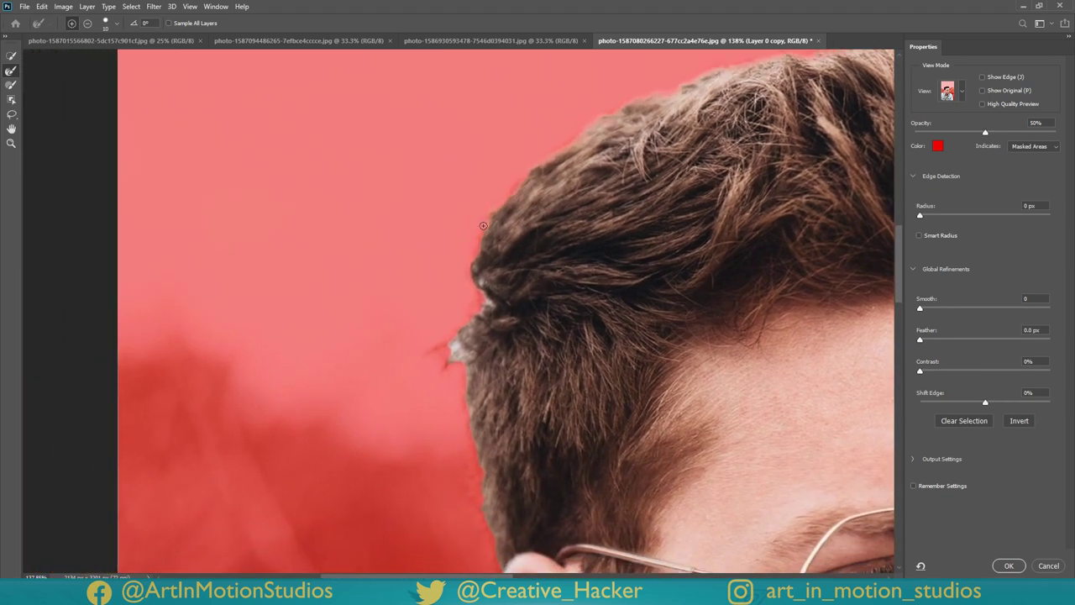
pyautogui.moveTo(458, 341)
pyautogui.mouseDown()
pyautogui.moveTo(427, 352)
pyautogui.moveTo(466, 347)
pyautogui.mouseUp()
pyautogui.hotkey('ctrl', '0')
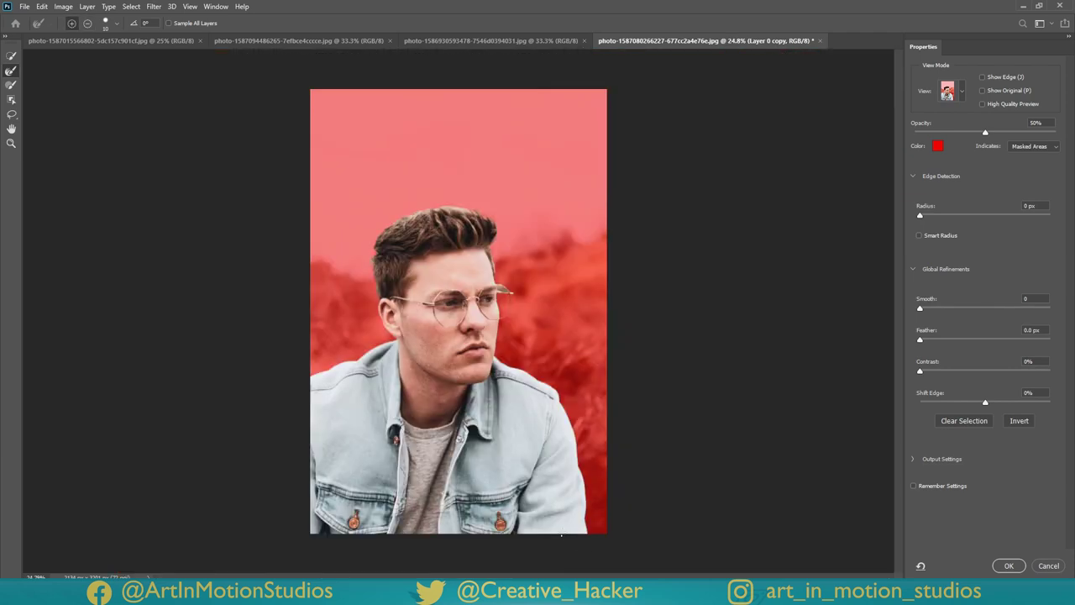
# Apply the selection as a layer mask on the copy and check the cutout by hiding and restoring Layer 0
pyautogui.click(1009, 566)
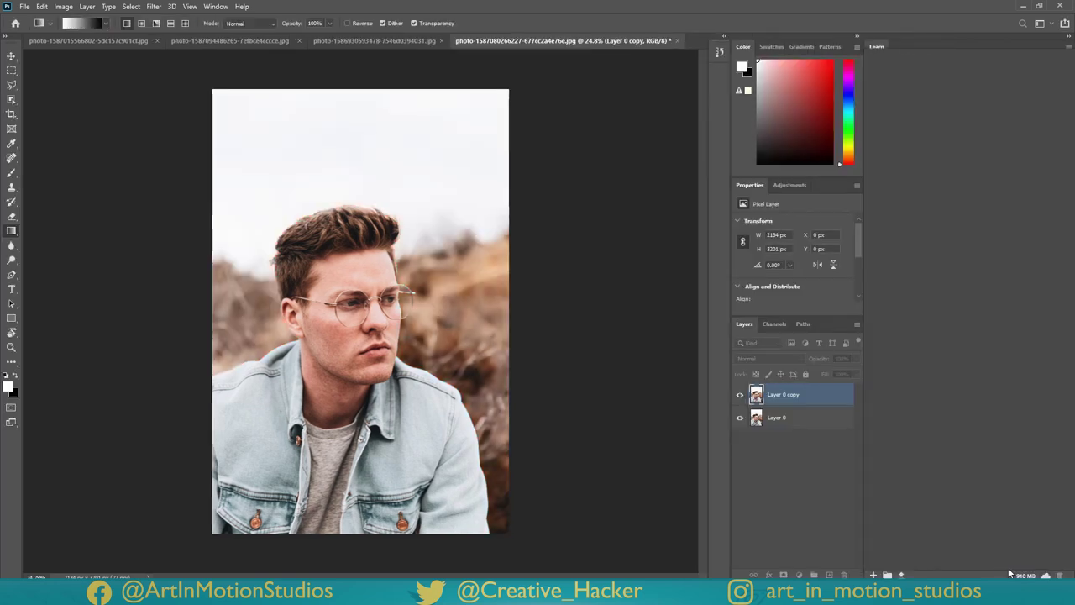
pyautogui.click(739, 417)
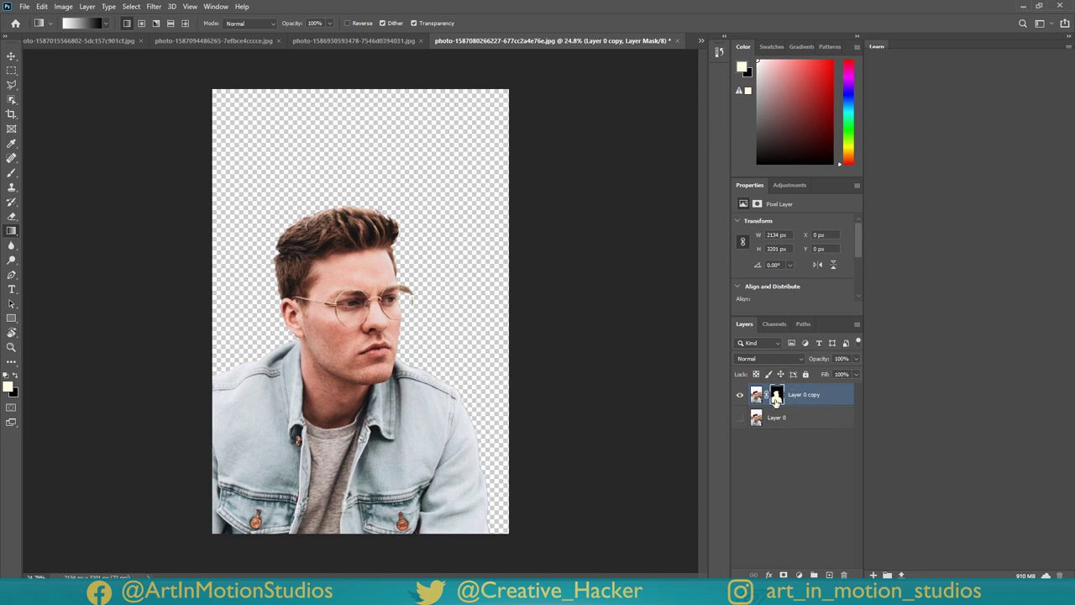
pyautogui.hotkey('ctrl', 'z')
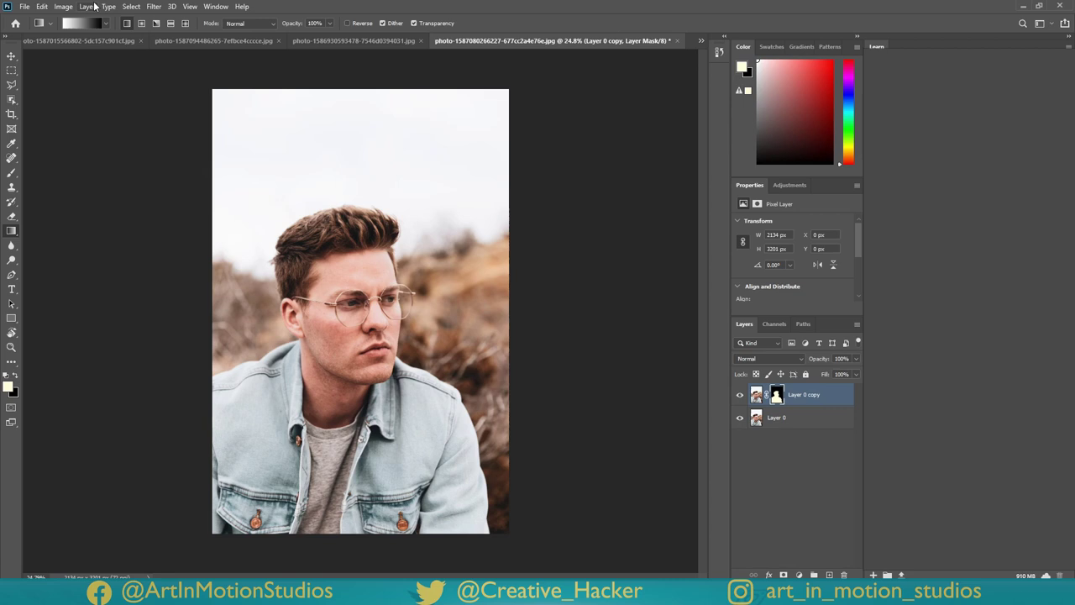
# Reopen Select and Mask on the masked copy and examine the output destination in its output settings
pyautogui.click(131, 7)
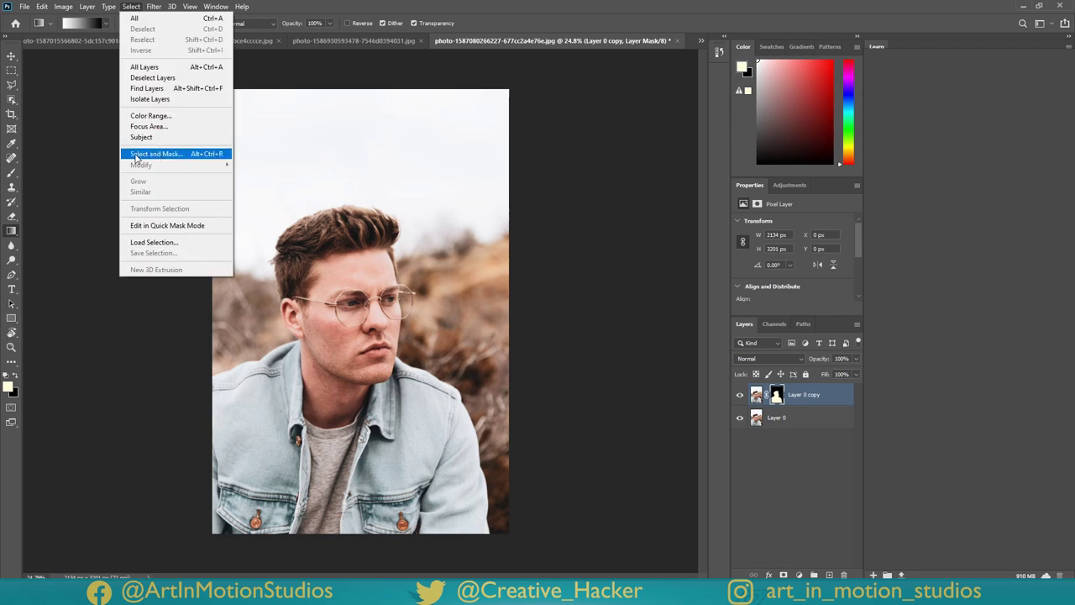
pyautogui.click(159, 156)
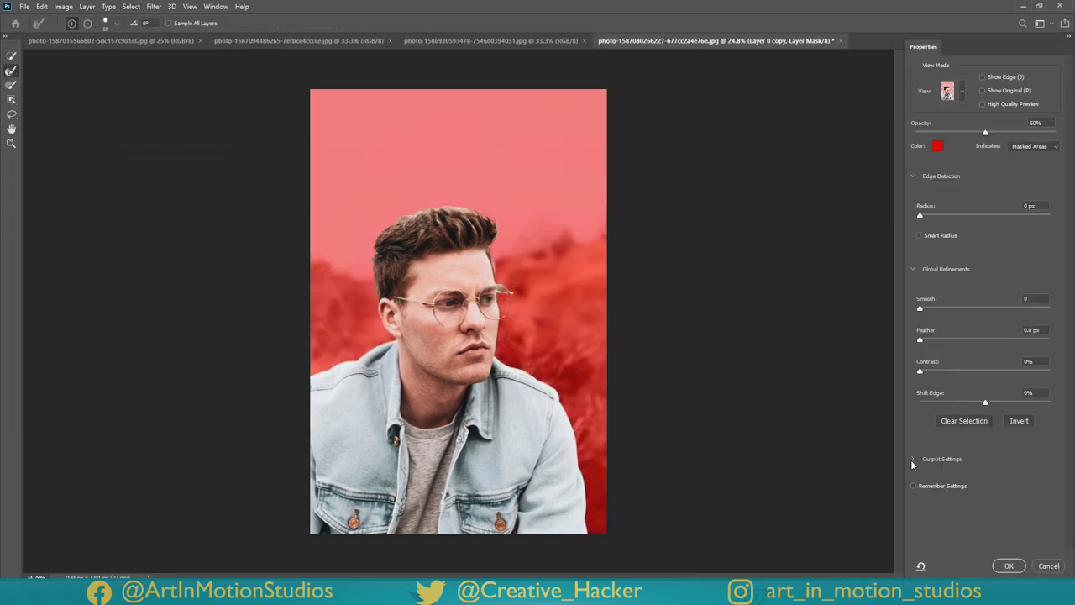
pyautogui.click(913, 459)
pyautogui.scroll(-1, 962, 502)
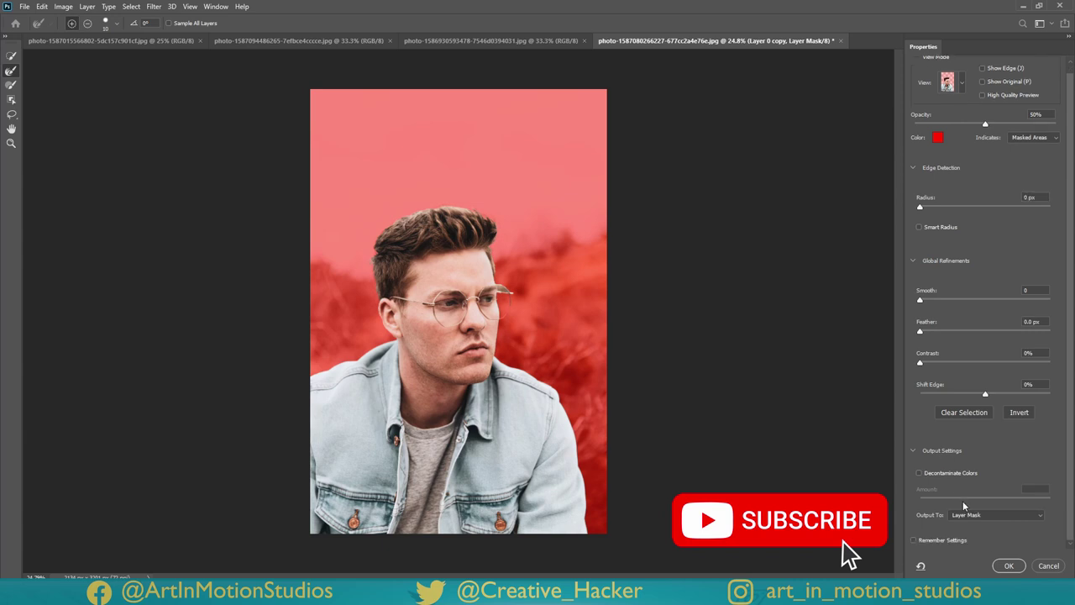
pyautogui.click(978, 519)
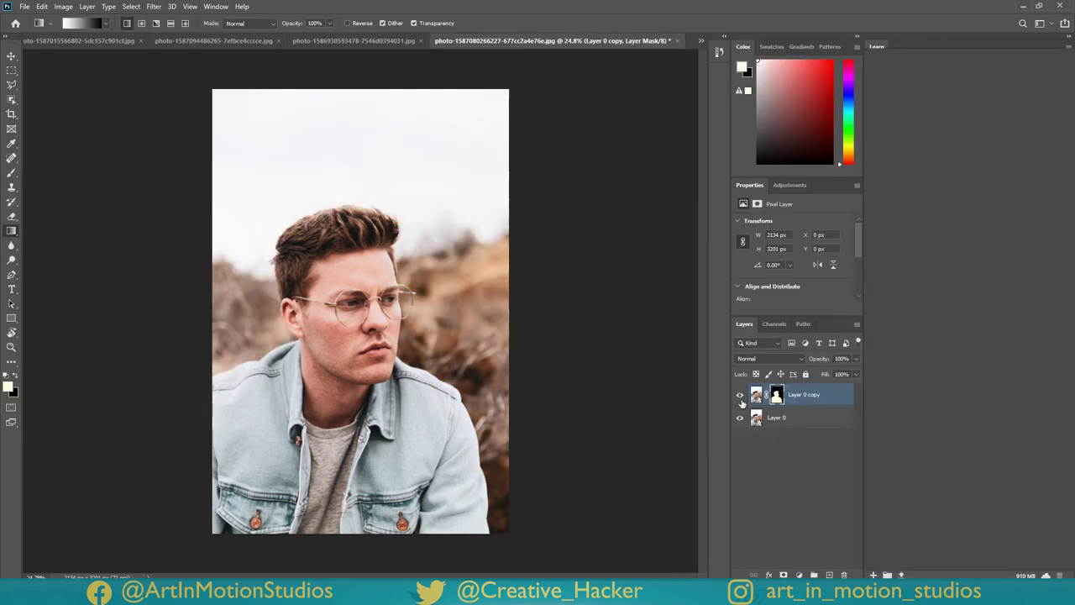
# Hide the masked copy and outline the man loosely on Layer 0 with a Polygonal Lasso selection
pyautogui.click(740, 398)
pyautogui.click(758, 420)
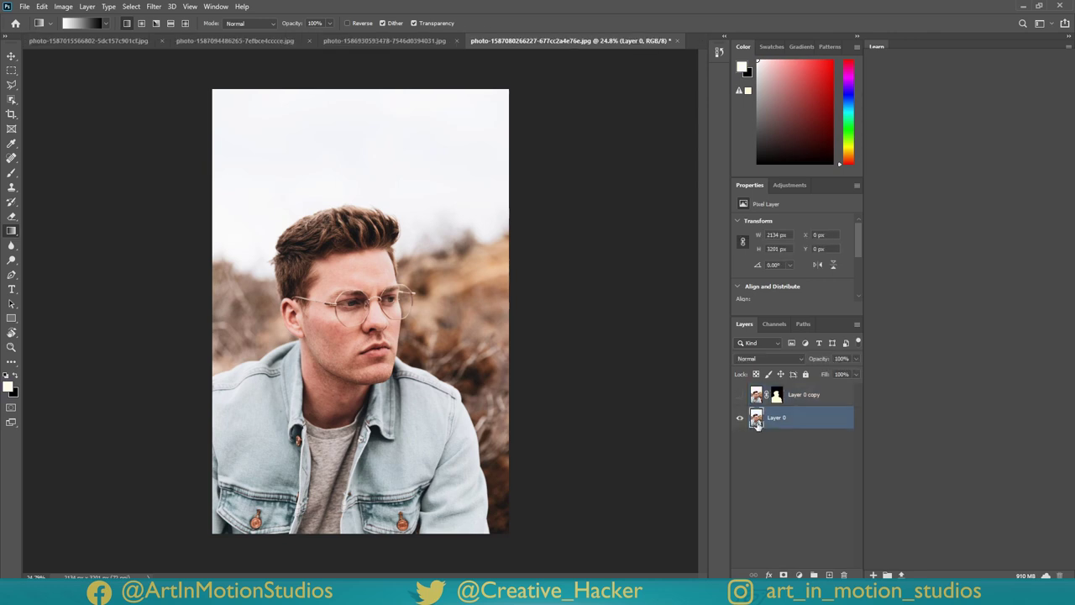
pyautogui.click(11, 85)
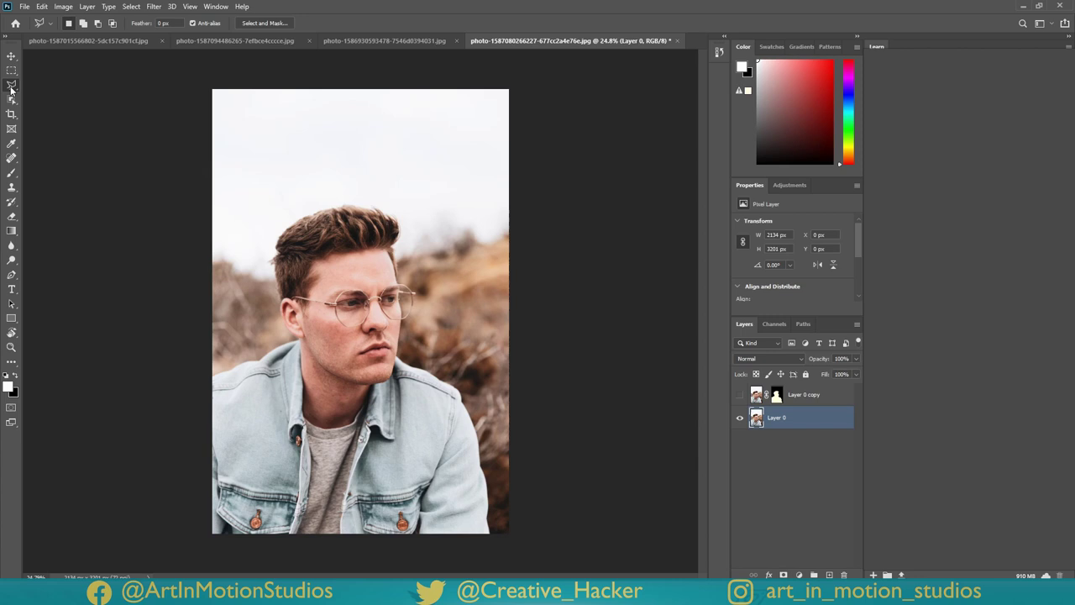
pyautogui.rightClick(11, 86)
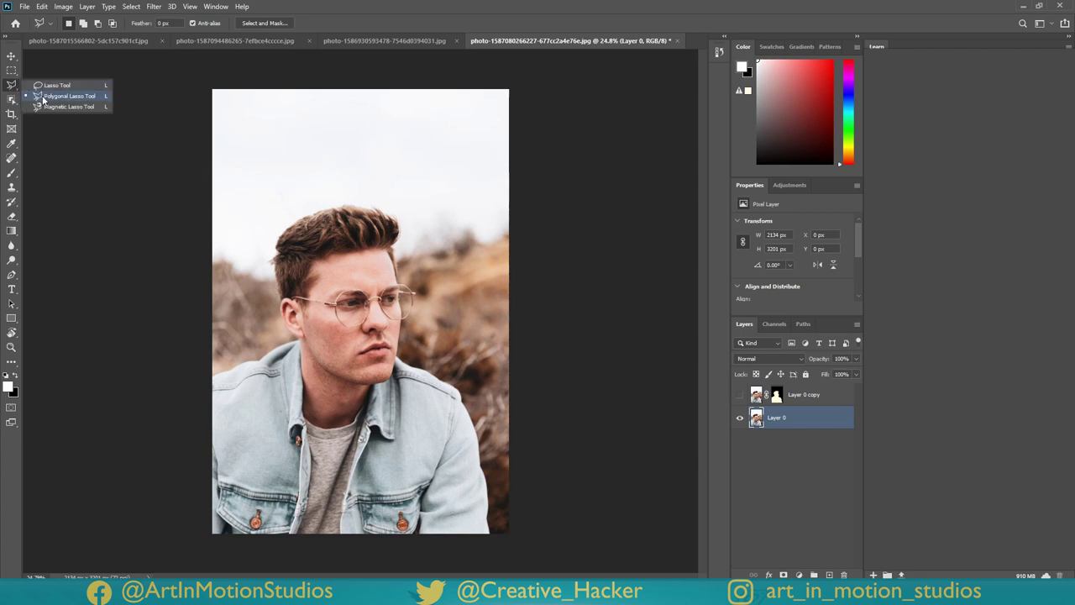
pyautogui.click(44, 98)
pyautogui.click(188, 390)
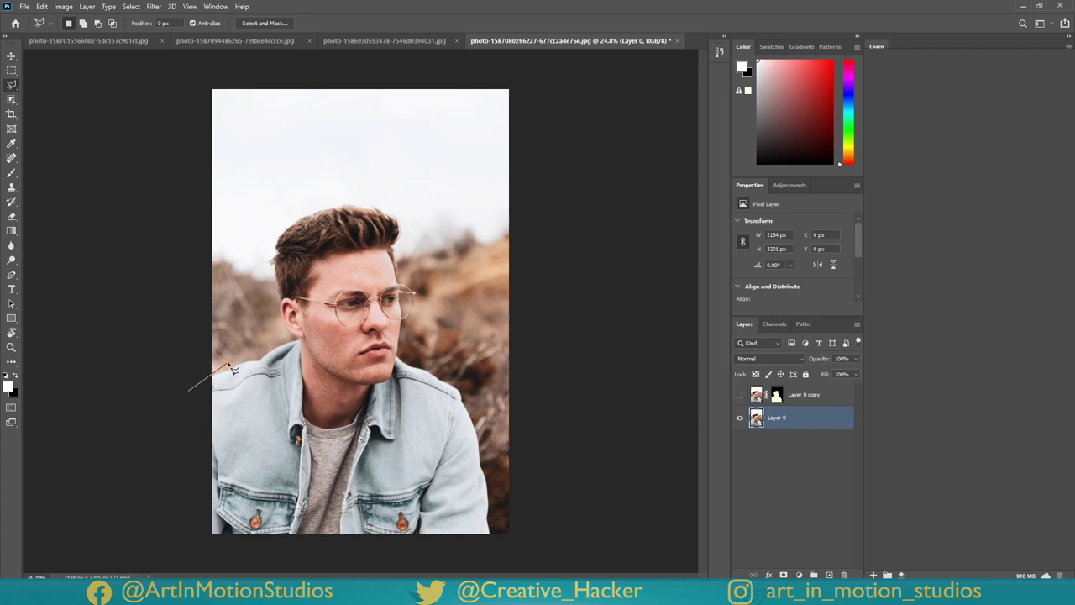
pyautogui.click(285, 335)
pyautogui.click(269, 304)
pyautogui.click(264, 252)
pyautogui.click(293, 211)
pyautogui.click(357, 197)
pyautogui.click(392, 207)
pyautogui.click(413, 247)
pyautogui.click(405, 277)
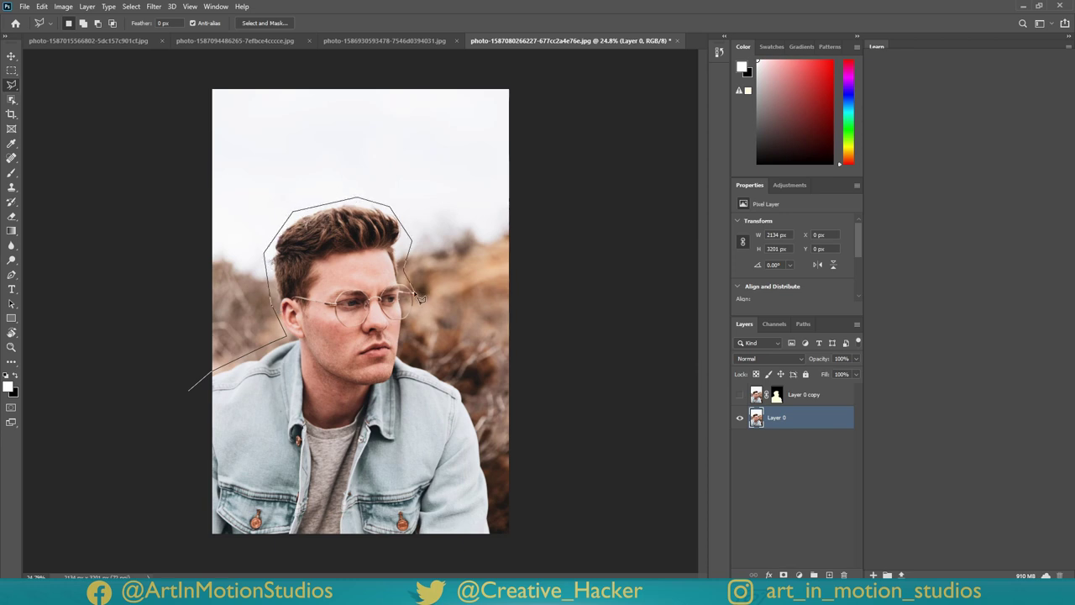
pyautogui.click(414, 293)
pyautogui.click(417, 313)
pyautogui.click(406, 336)
pyautogui.click(406, 359)
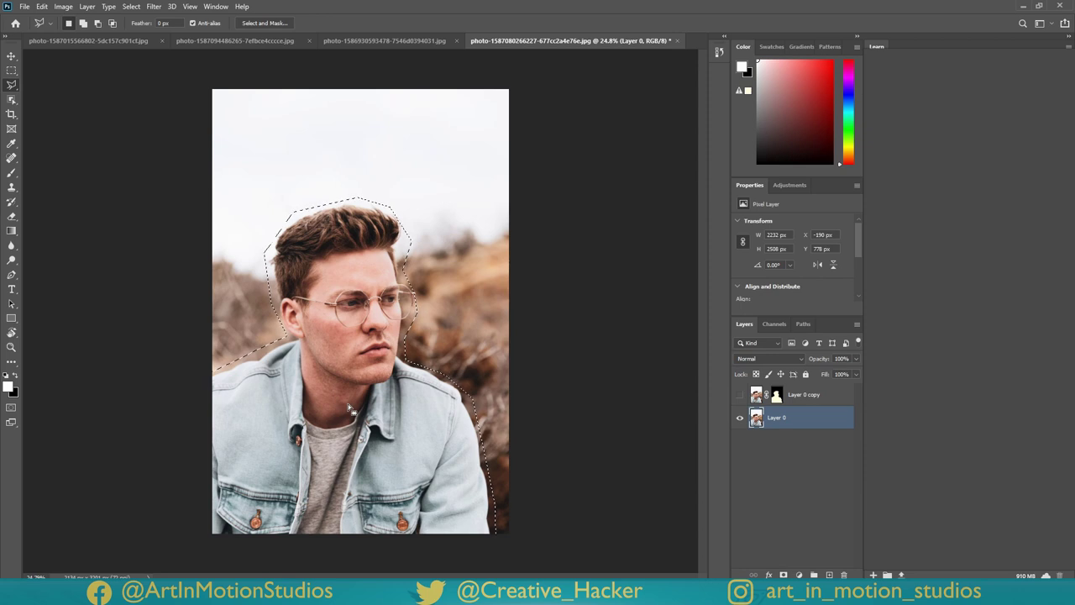
# Fill the selected man on Layer 0 with Content-Aware contents, deselect, and show the masked copy as the active layer
pyautogui.rightClick(348, 403)
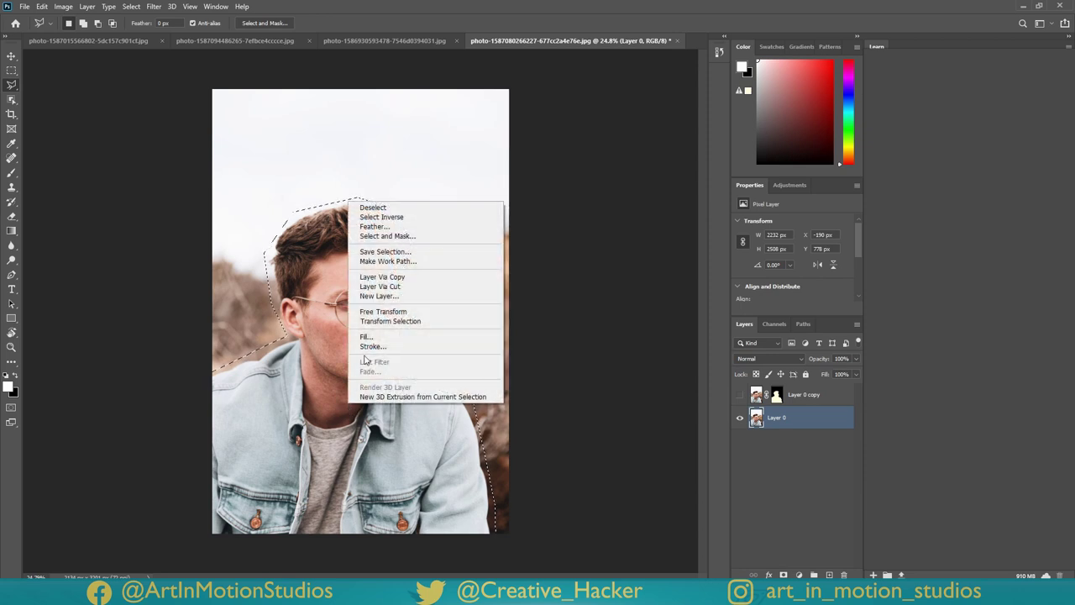
pyautogui.click(366, 336)
pyautogui.click(538, 157)
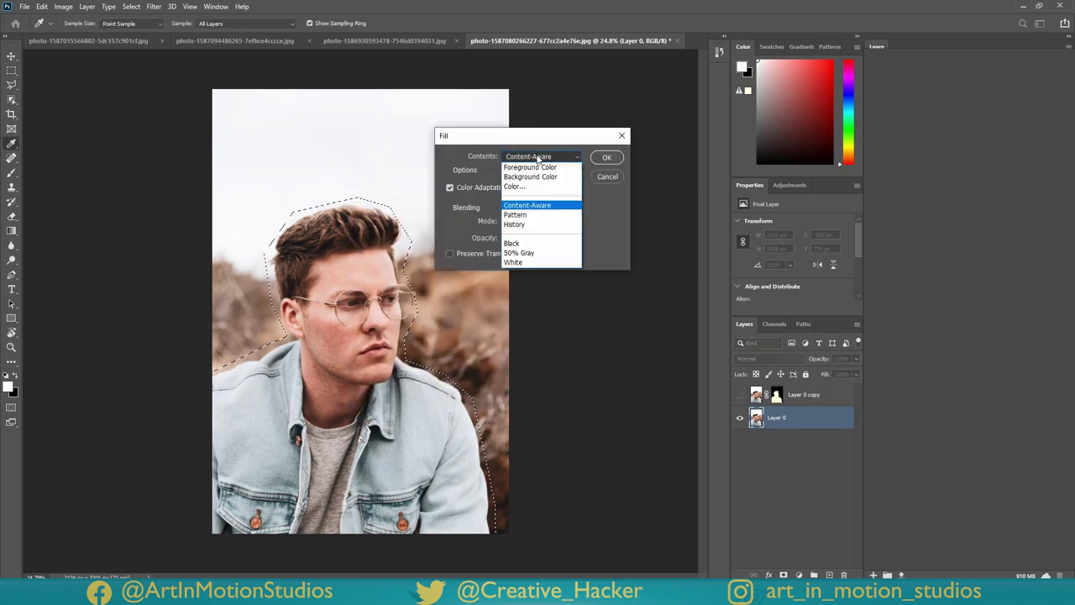
pyautogui.click(532, 210)
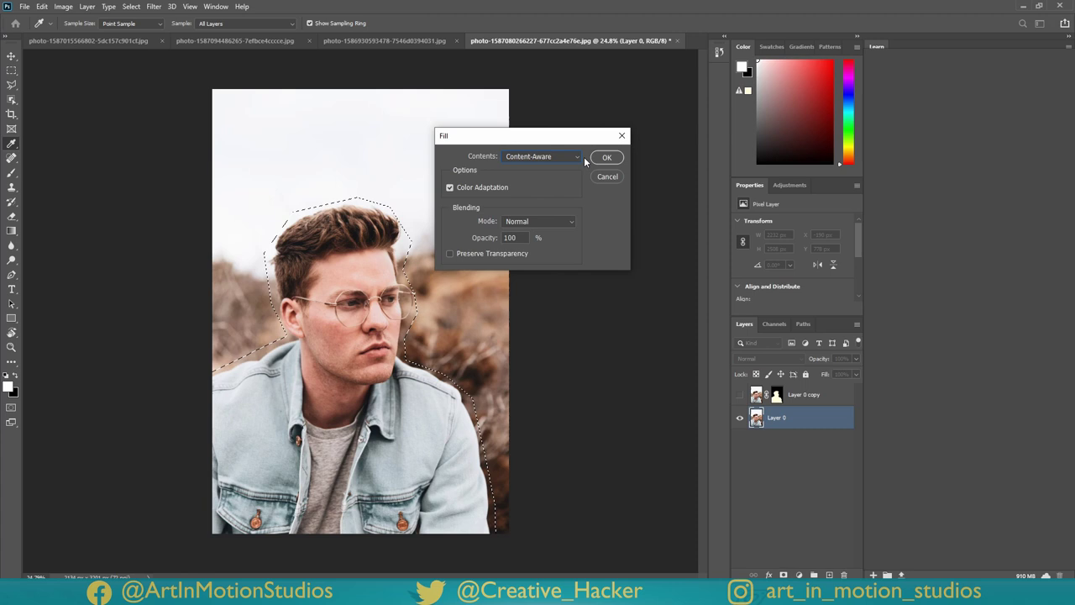
pyautogui.click(610, 160)
pyautogui.hotkey('ctrl', 'd')
pyautogui.hotkey('alt', ']')
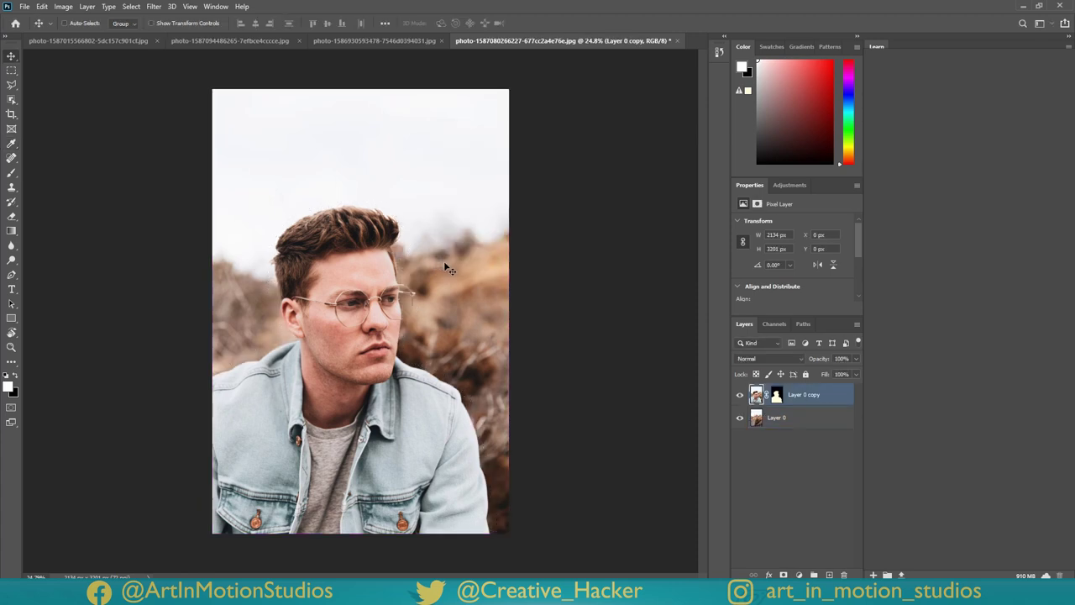
# Try resizing and repositioning the masked man over the filled background with Free Transform
pyautogui.hotkey('ctrl', 't')
pyautogui.moveTo(522, 314); pyautogui.dragTo(386, 288)
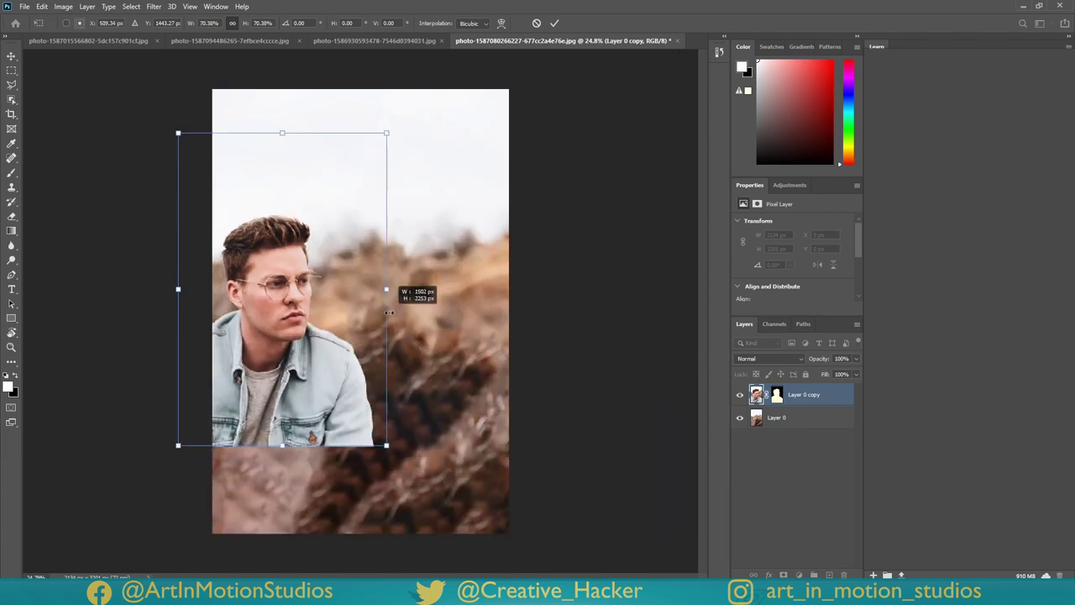
pyautogui.moveTo(357, 376); pyautogui.dragTo(445, 456)
pyautogui.moveTo(525, 402); pyautogui.dragTo(467, 319)
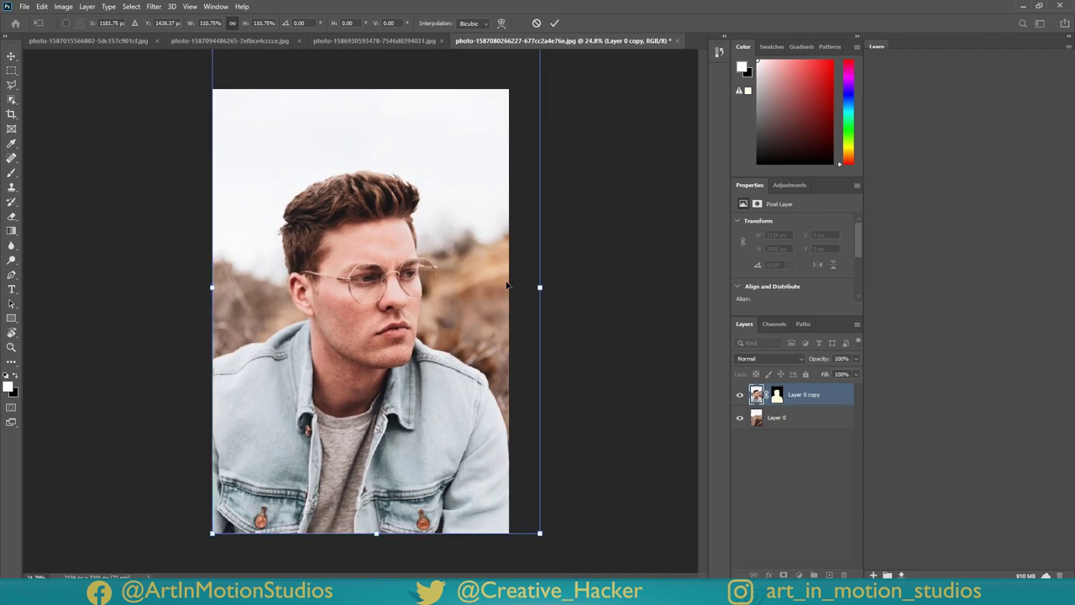
pyautogui.moveTo(540, 288)
pyautogui.mouseDown()
pyautogui.moveTo(600, 281)
pyautogui.moveTo(532, 285)
pyautogui.moveTo(546, 289)
pyautogui.mouseUp()
pyautogui.press('Return')
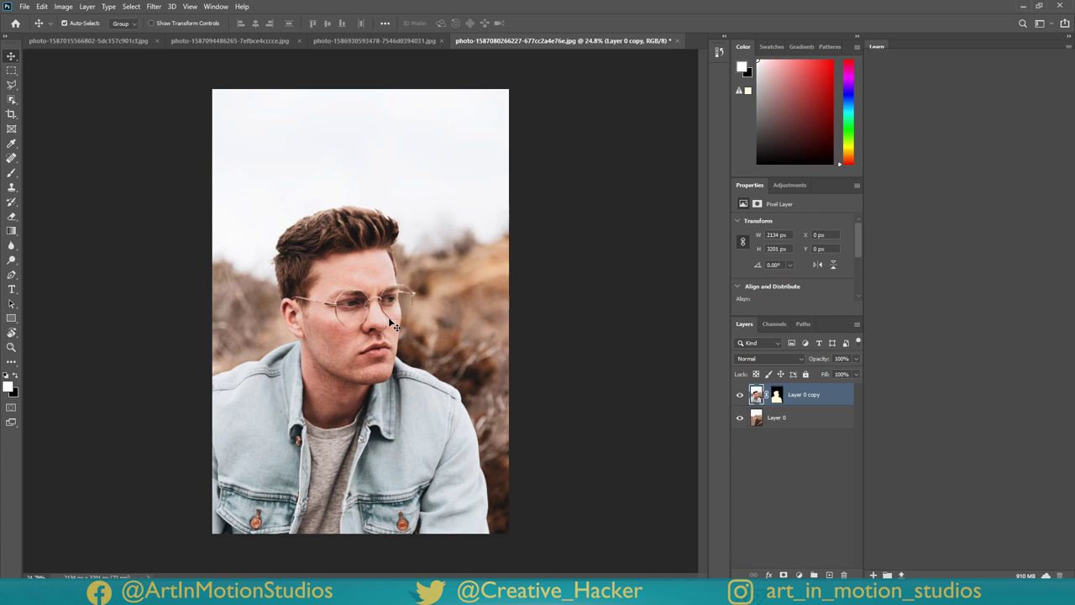
# Switch to the palm tree photo and select the tree with Select Subject in Select and Mask
pyautogui.hotkey('ctrl', 'shift', 'Tab')
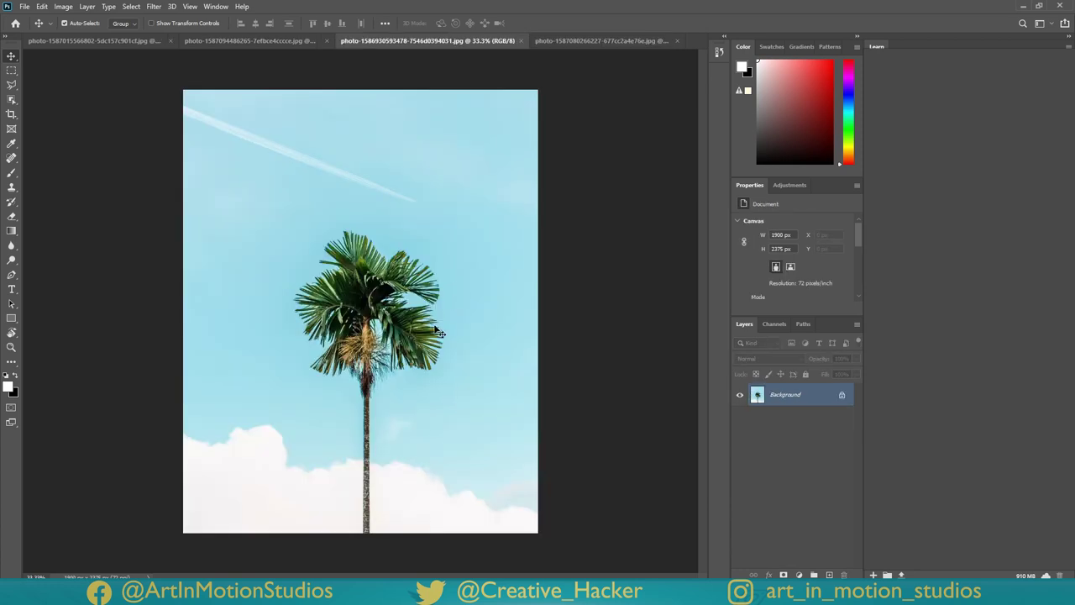
pyautogui.click(134, 7)
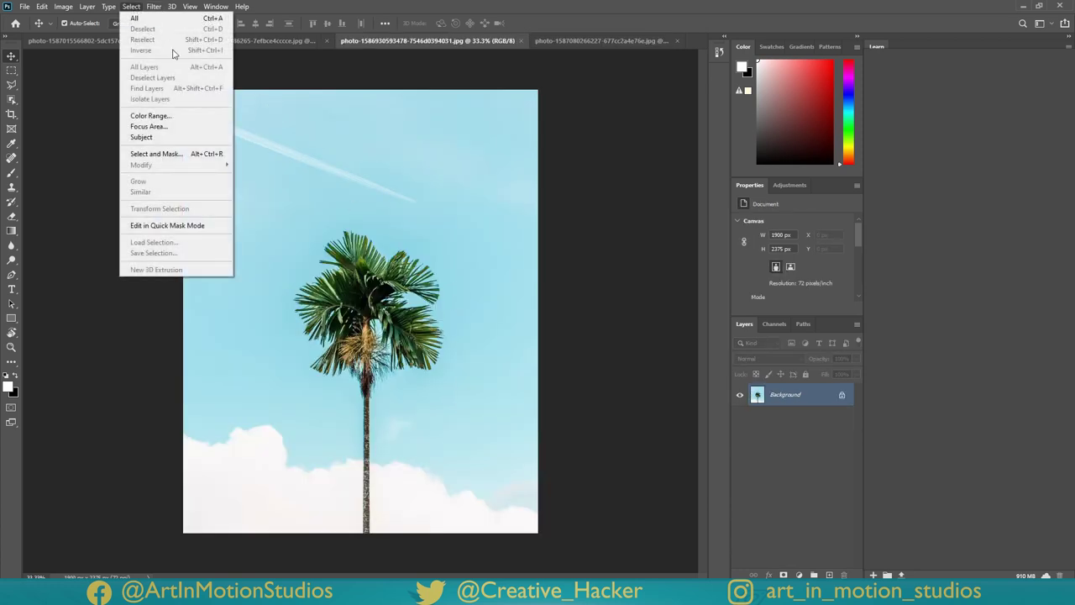
pyautogui.click(178, 155)
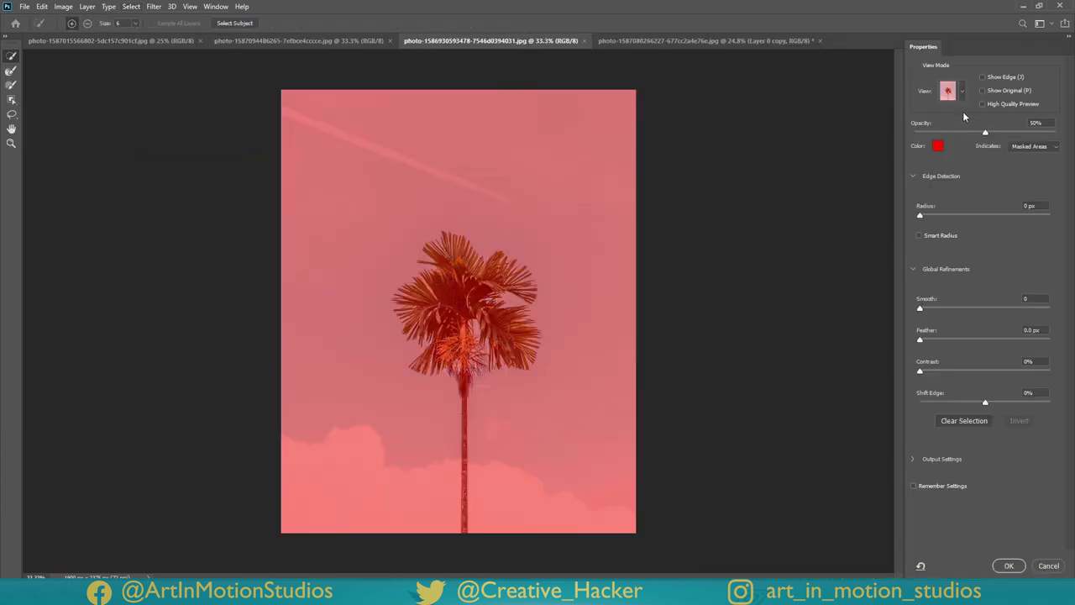
pyautogui.click(240, 26)
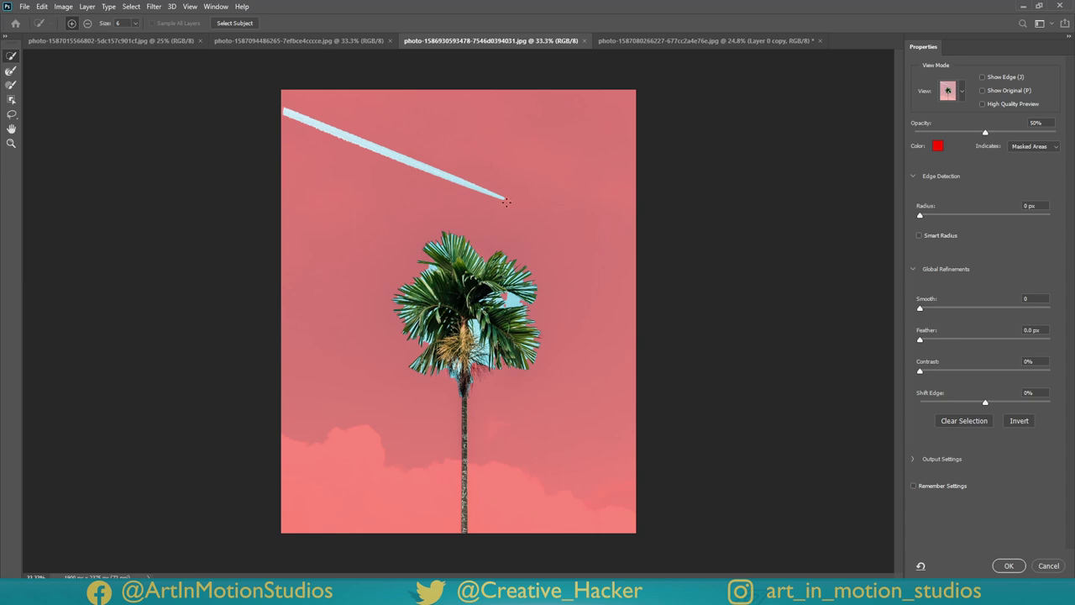
# Subtract the white contrail in the sky from the selection with the Quick Selection tool
pyautogui.press('alt')
pyautogui.moveTo(487, 192); pyautogui.dragTo(285, 117)
pyautogui.moveTo(405, 158); pyautogui.dragTo(451, 181)
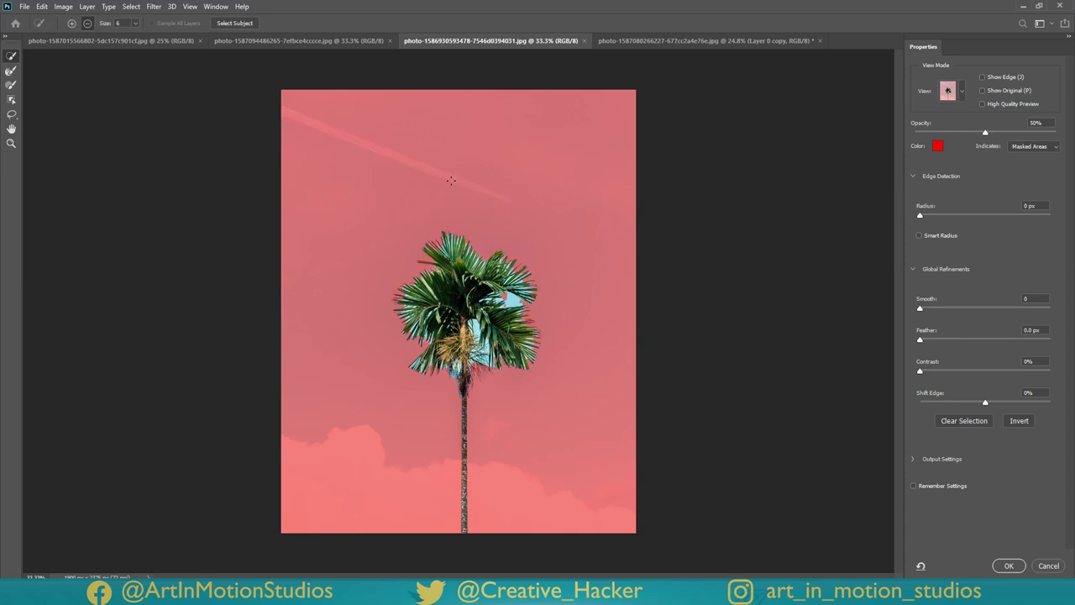
# Refine the gaps between the palm fronds with the Refine Edge Brush at size 100 and output the result as a layer mask
pyautogui.click(11, 72)
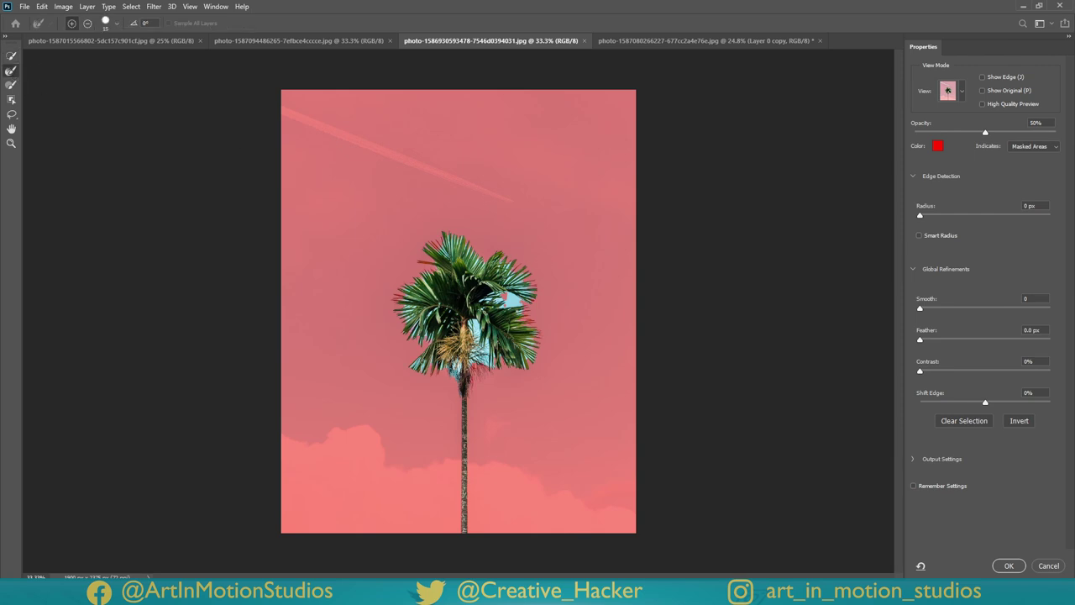
pyautogui.moveTo(519, 300); pyautogui.dragTo(519, 269)
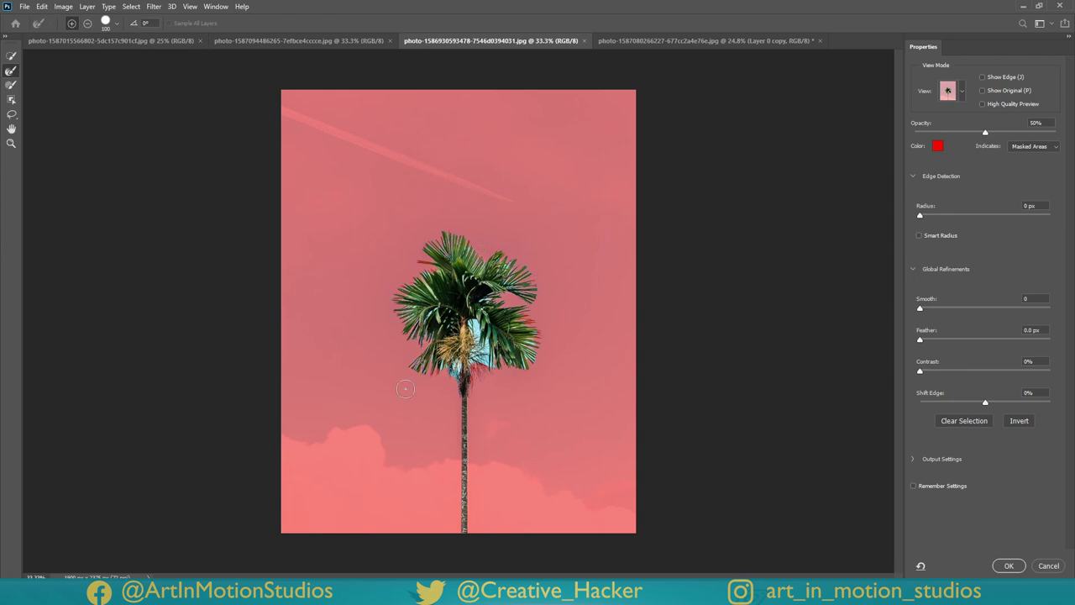
pyautogui.moveTo(444, 369)
pyautogui.mouseDown()
pyautogui.moveTo(452, 382)
pyautogui.moveTo(492, 353)
pyautogui.moveTo(473, 374)
pyautogui.mouseUp()
pyautogui.moveTo(471, 334)
pyautogui.mouseDown()
pyautogui.moveTo(479, 311)
pyautogui.moveTo(516, 336)
pyautogui.moveTo(525, 358)
pyautogui.mouseUp()
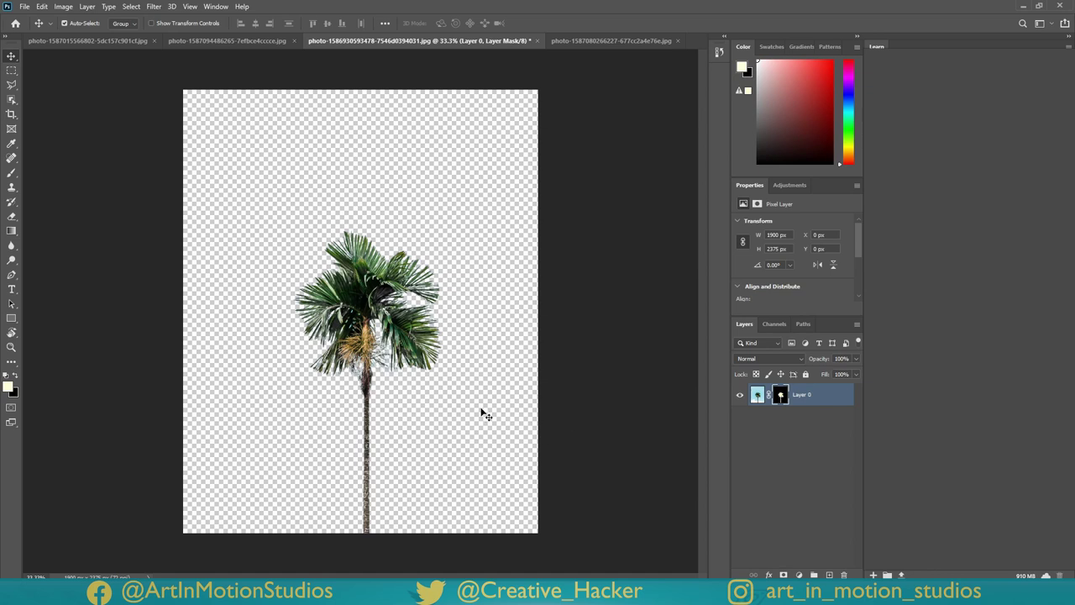
# Switch to the floating sandwich photo and select its ingredients with Select Subject in Select and Mask
pyautogui.click(144, 42)
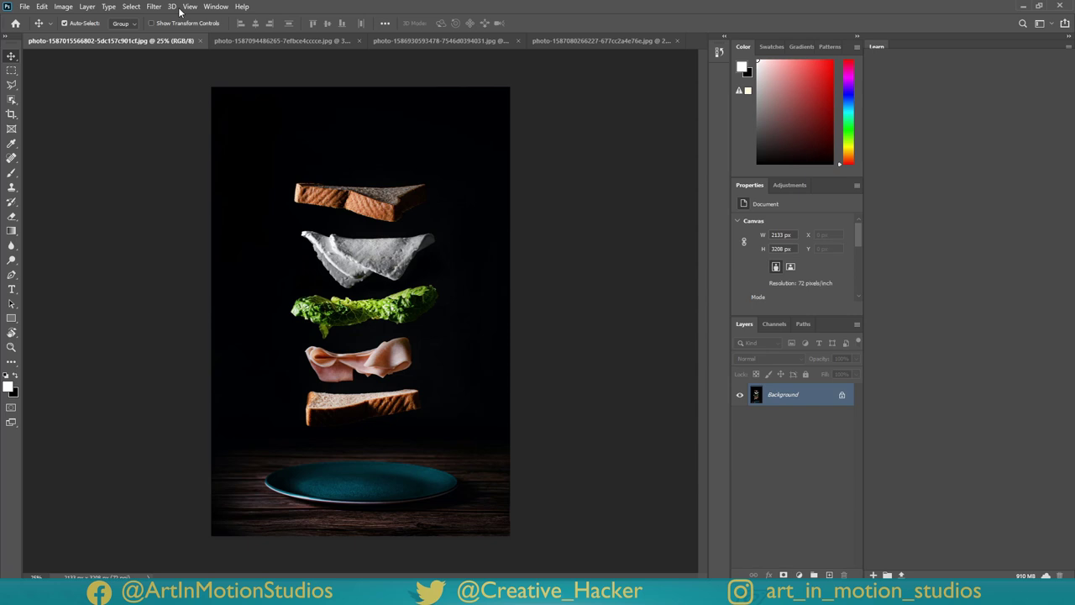
pyautogui.click(131, 5)
pyautogui.click(164, 158)
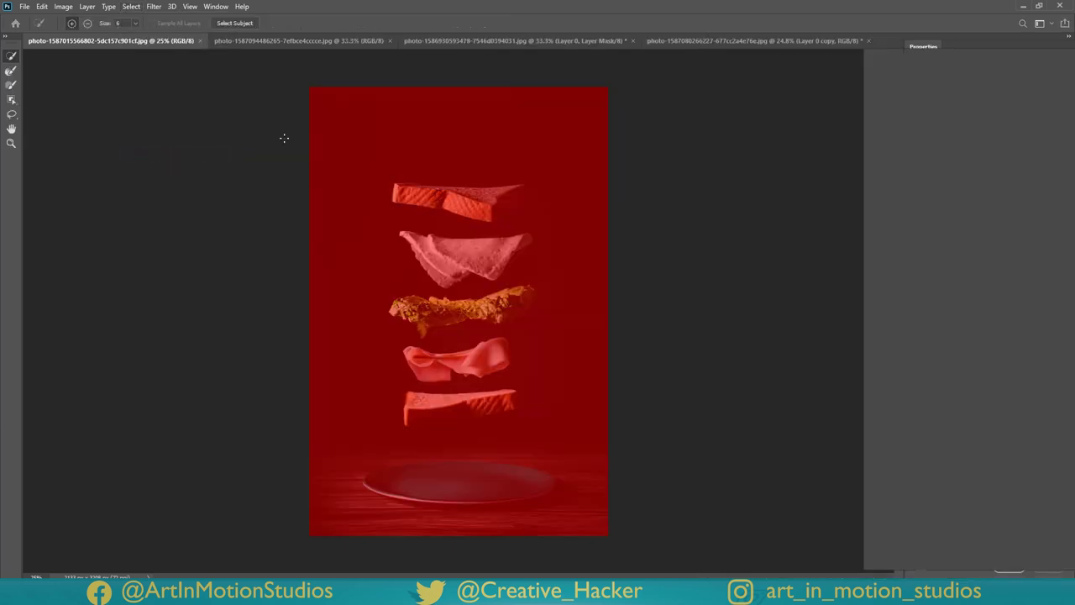
pyautogui.click(234, 24)
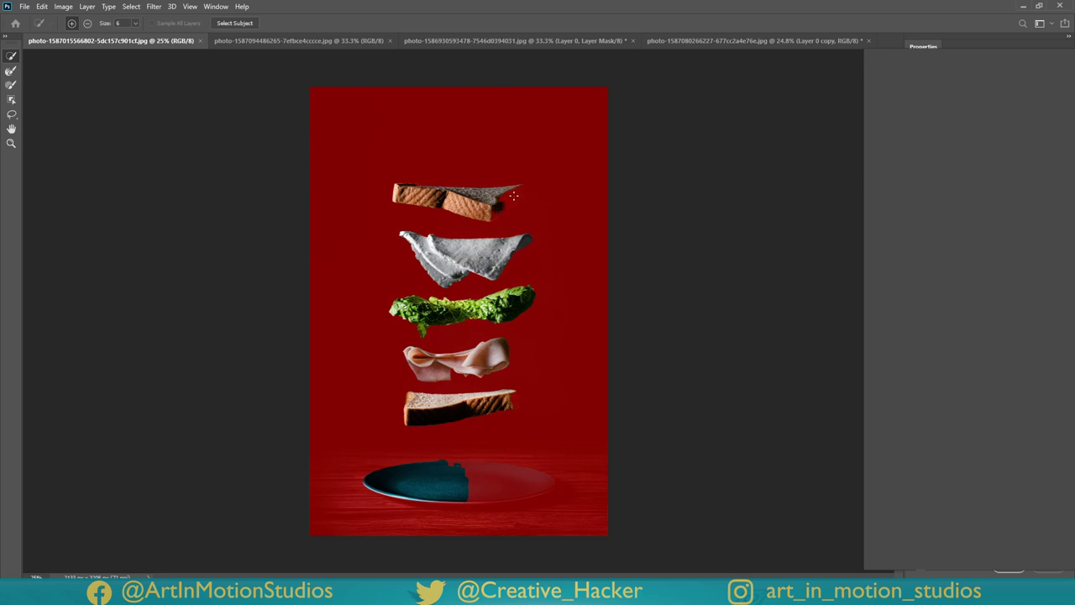
# Add the missing parts of the top bread slice and plate to the selection, and subtract the table area below the plate
pyautogui.moveTo(514, 196); pyautogui.dragTo(496, 215)
pyautogui.moveTo(499, 496); pyautogui.dragTo(402, 491)
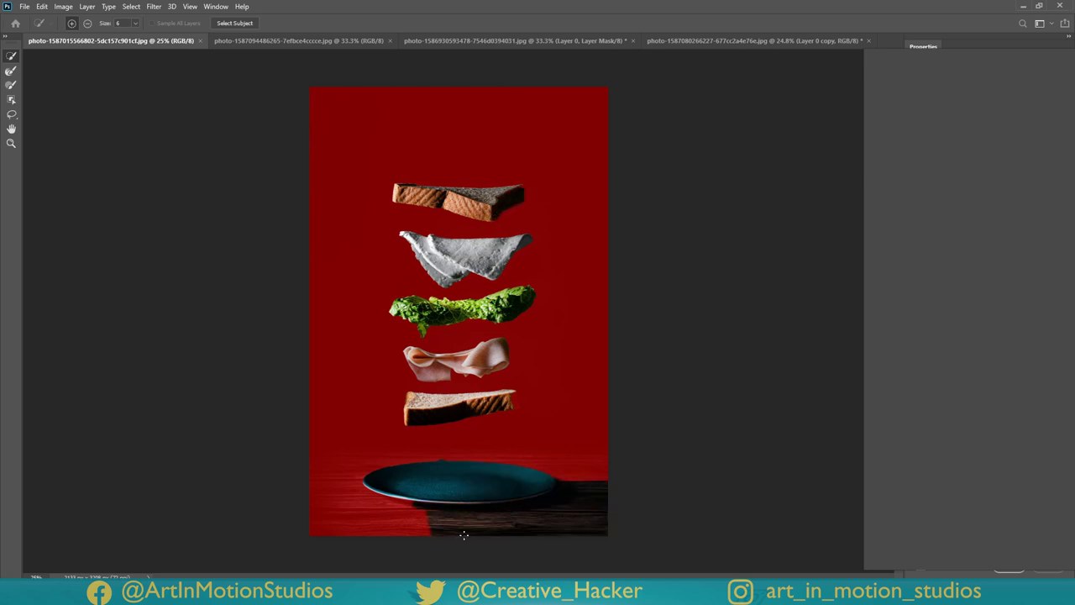
pyautogui.moveTo(530, 530)
pyautogui.mouseDown()
pyautogui.moveTo(455, 530)
pyautogui.moveTo(574, 525)
pyautogui.mouseUp()
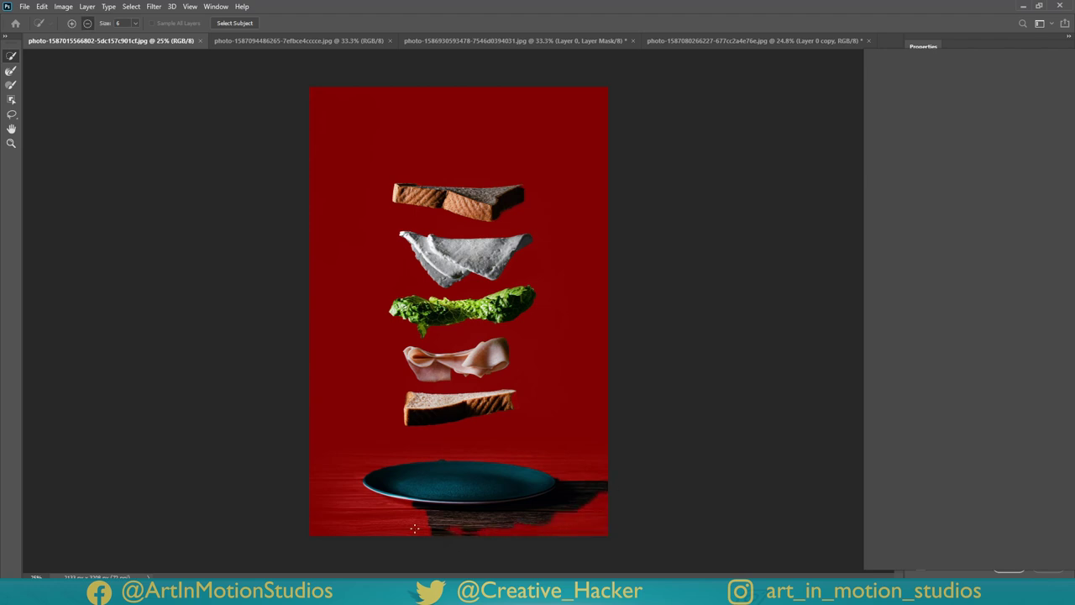
pyautogui.moveTo(414, 528); pyautogui.dragTo(496, 527)
pyautogui.moveTo(430, 514); pyautogui.dragTo(539, 515)
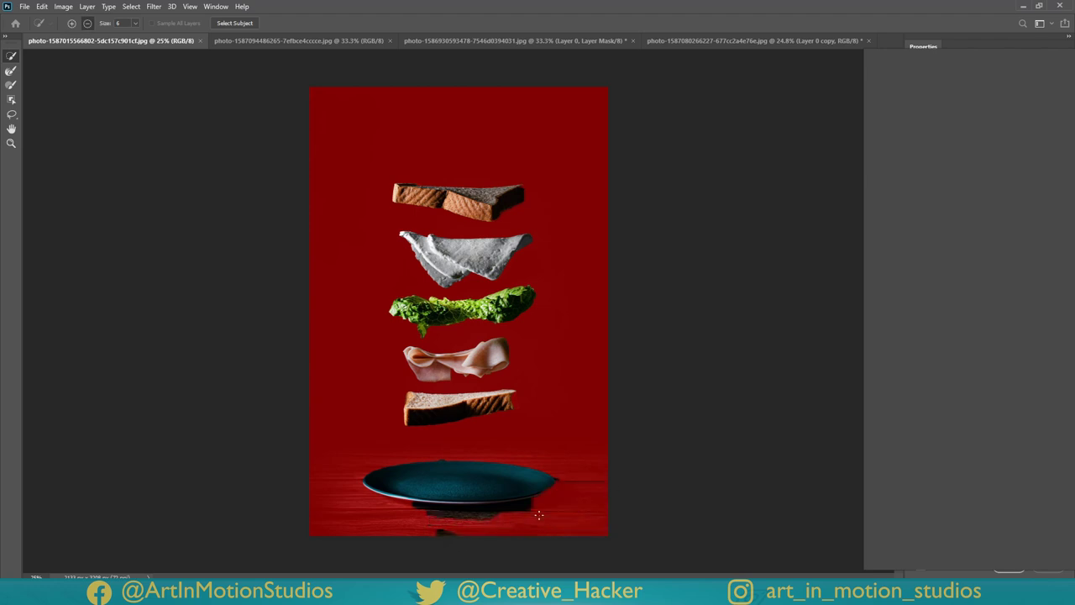
# Output the sandwich and plate selection as a layer mask, and undo it
pyautogui.click(1011, 576)
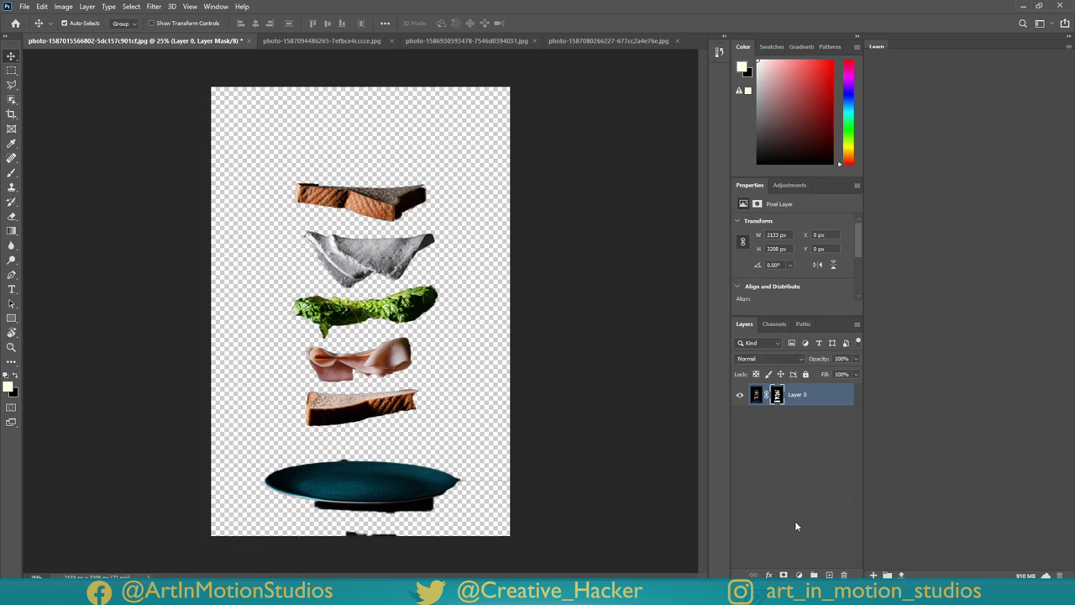
pyautogui.hotkey('ctrl', 'z')
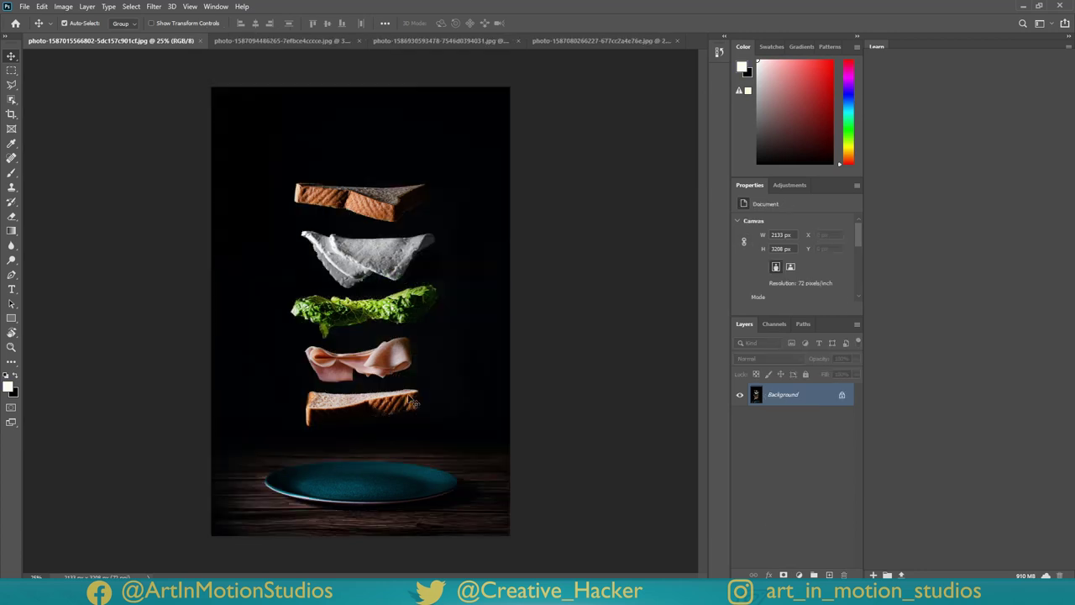
# Select the top bread slice with the Object Selection Tool in Rectangle mode and subtract the dark area above it
pyautogui.click(11, 101)
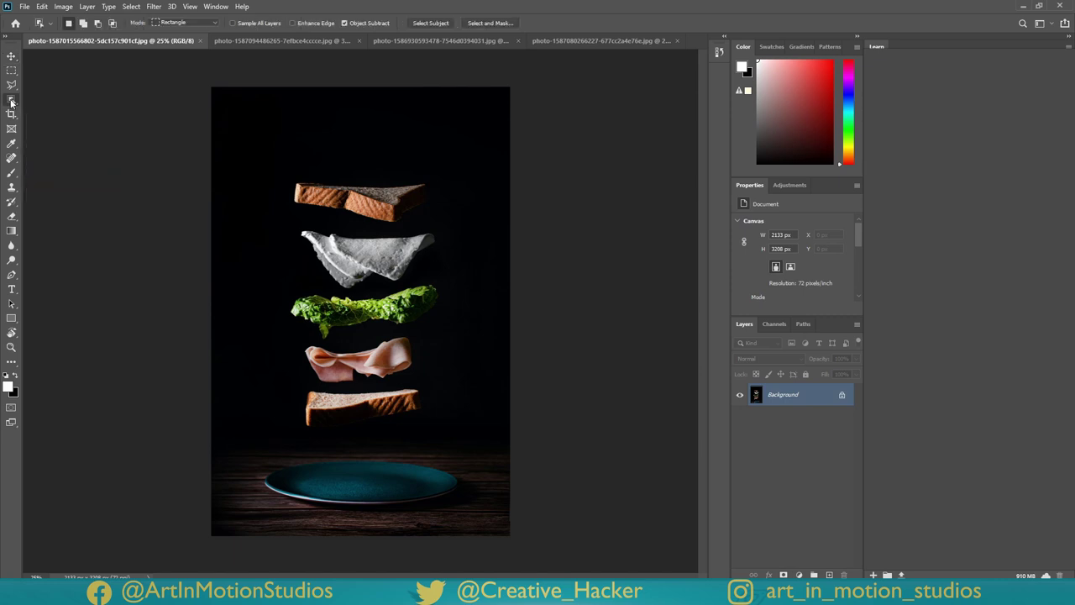
pyautogui.rightClick(11, 101)
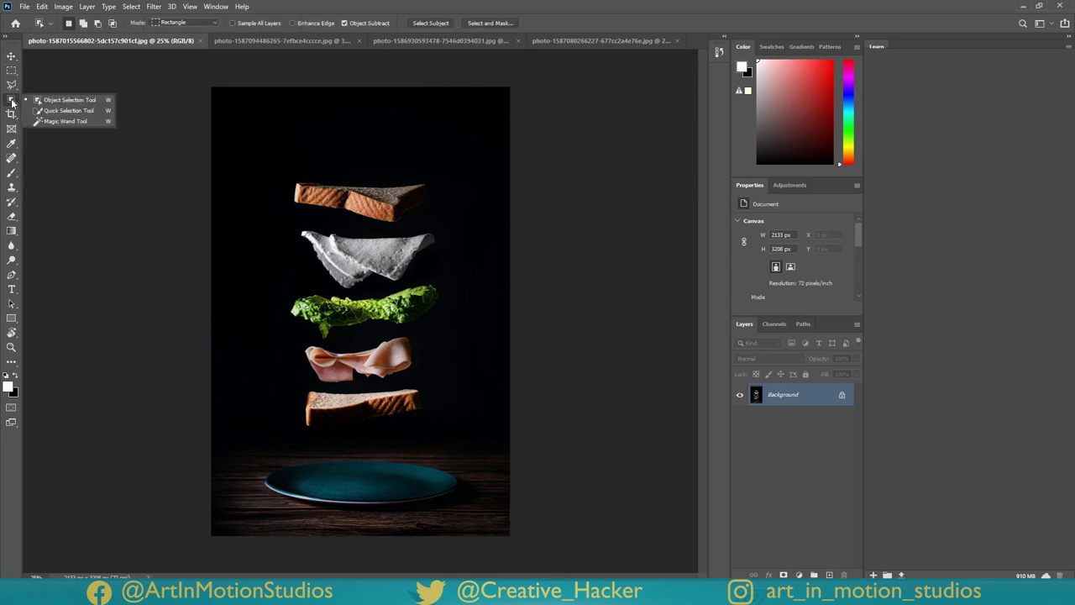
pyautogui.click(89, 104)
pyautogui.moveTo(280, 158); pyautogui.dragTo(444, 226)
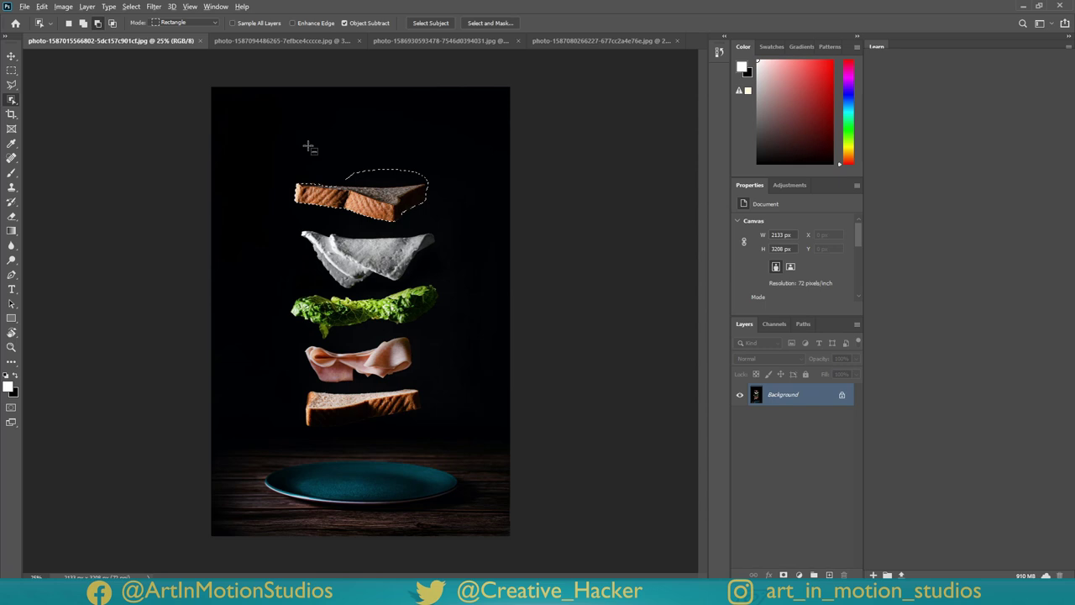
pyautogui.moveTo(309, 123); pyautogui.dragTo(447, 182)
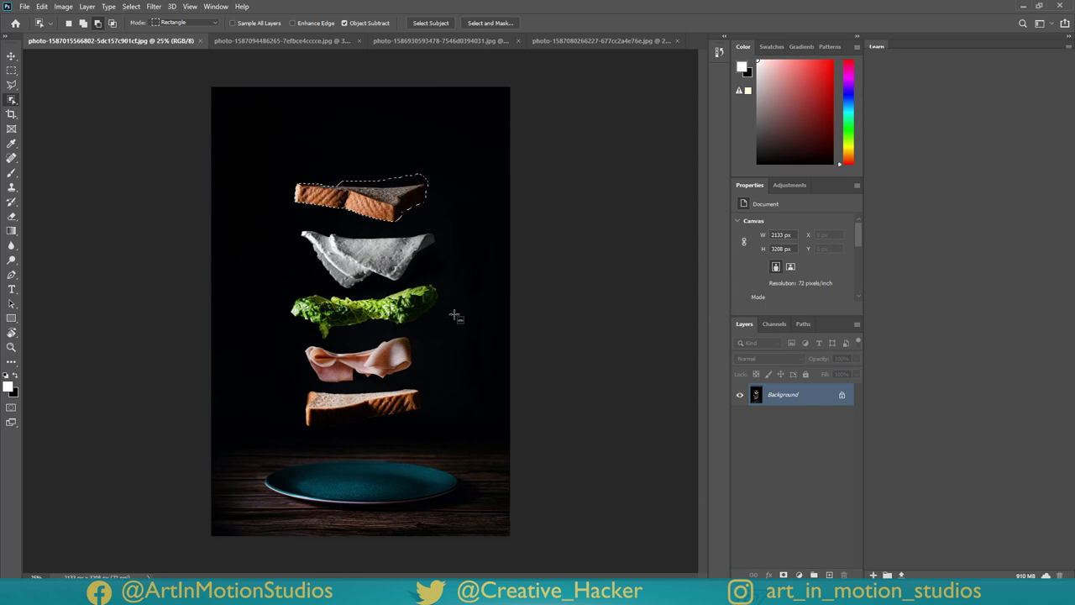
pyautogui.scroll(13, 368, 186)
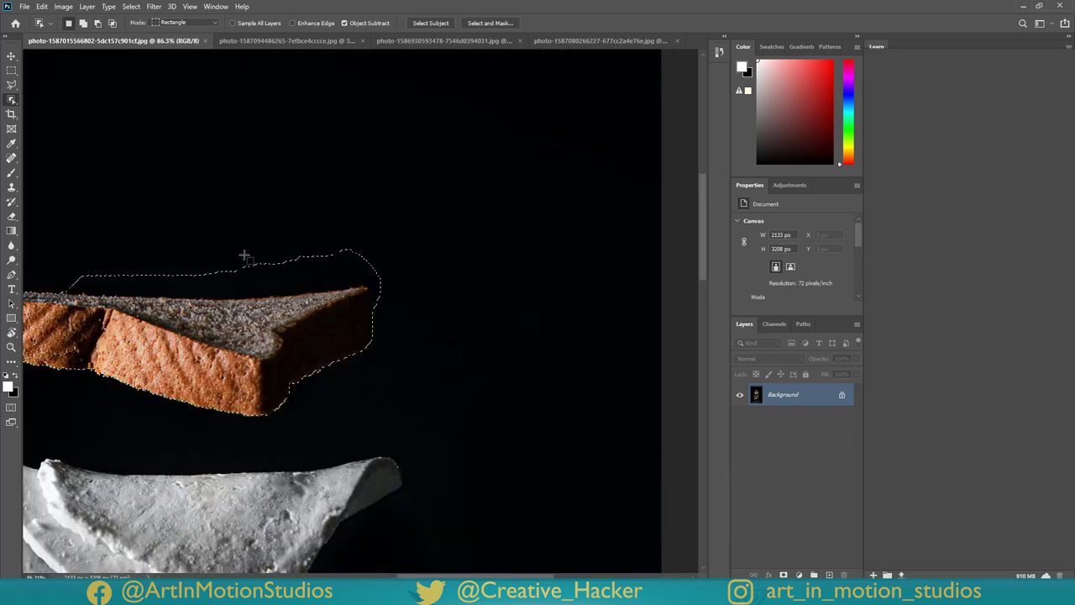
pyautogui.moveTo(213, 260); pyautogui.dragTo(415, 268)
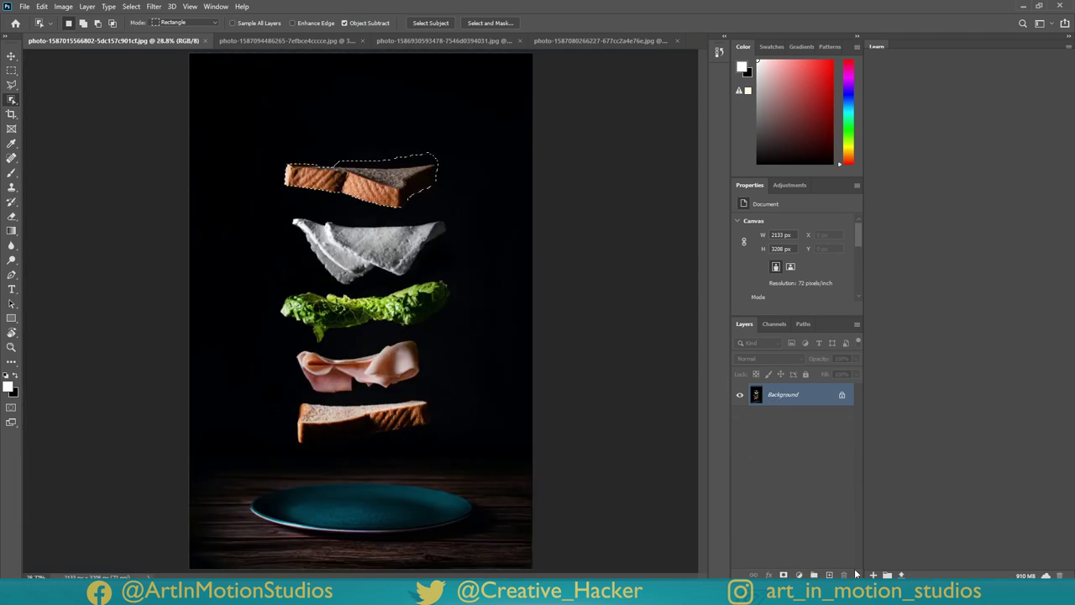
# Unlock the Background as a regular layer and duplicate it into five copies
pyautogui.click(843, 397)
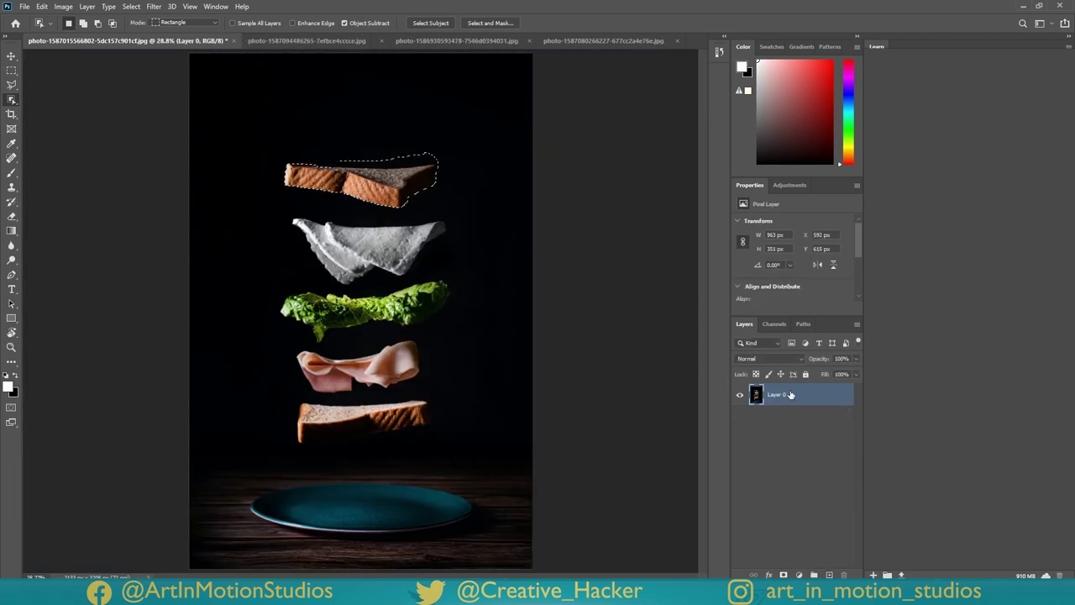
pyautogui.keyDown('alt'); pyautogui.moveTo(791, 394); pyautogui.dragTo(794, 470); pyautogui.keyUp('alt')
pyautogui.keyDown('alt'); pyautogui.moveTo(794, 464); pyautogui.dragTo(792, 516); pyautogui.keyUp('alt')
# Hide all five layer copies, leaving only Layer 0 visible and active
pyautogui.moveTo(740, 509); pyautogui.dragTo(739, 394)
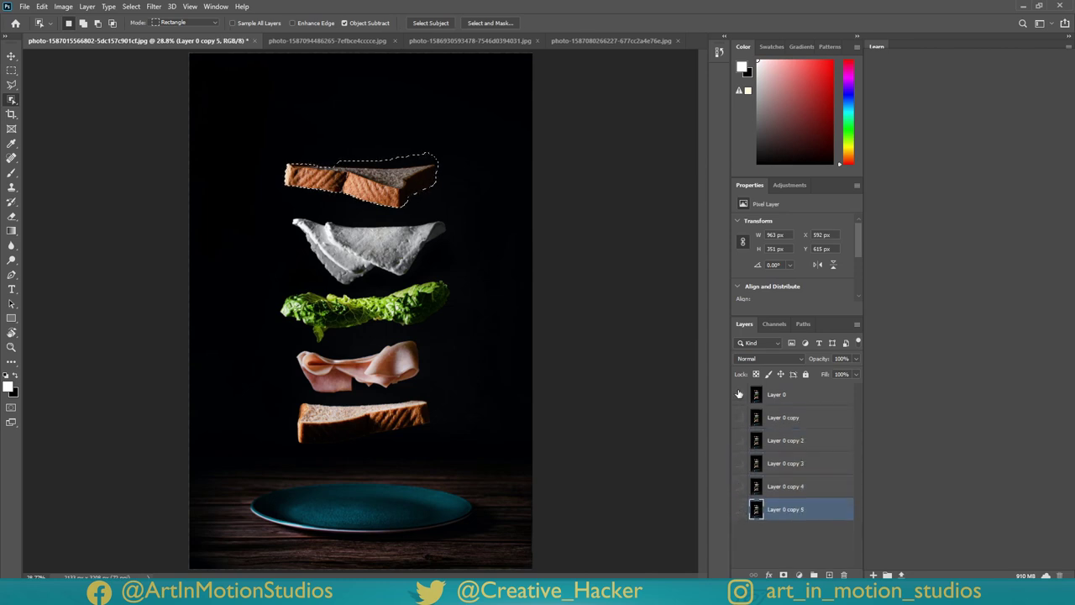
pyautogui.click(739, 393)
pyautogui.click(777, 394)
pyautogui.click(739, 394)
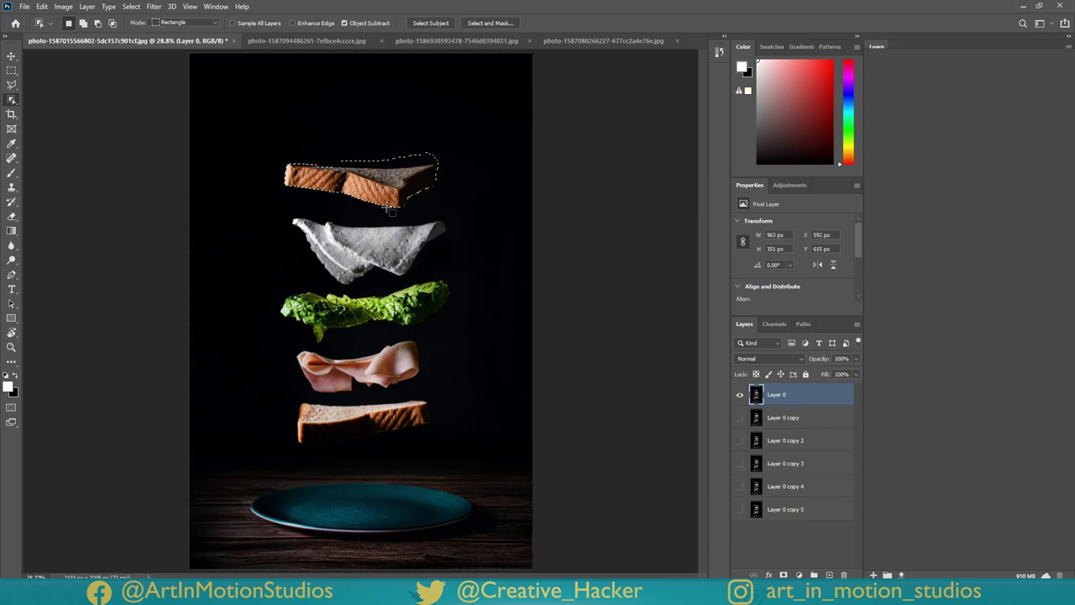
# Subtract the remaining dark area above the top bread slice from the selection and apply it as a layer mask on Layer 0
pyautogui.scroll(7, 401, 193)
pyautogui.moveTo(417, 209); pyautogui.dragTo(455, 286)
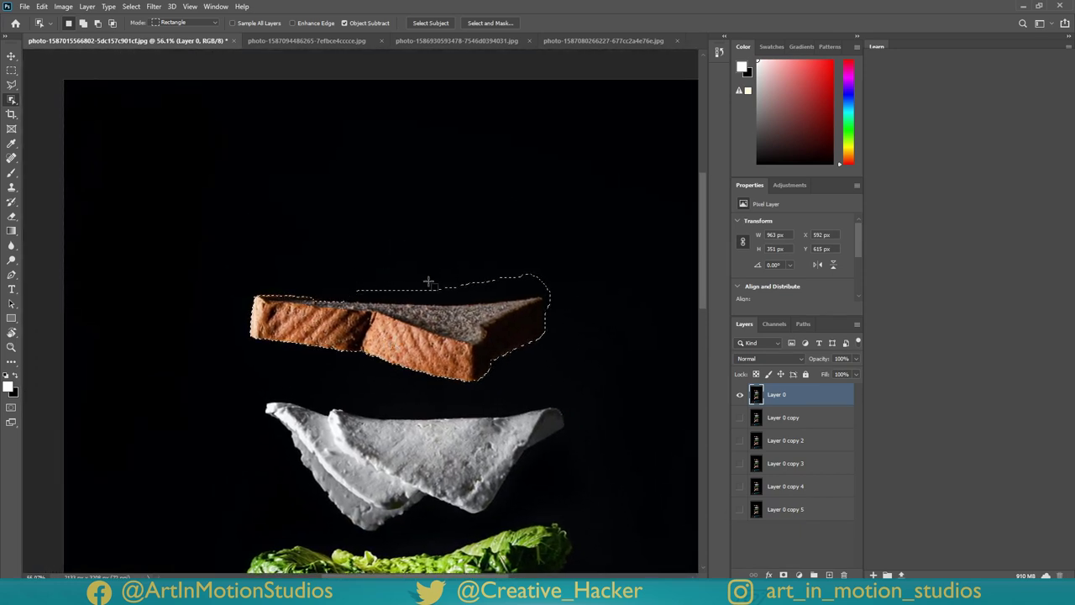
pyautogui.moveTo(338, 259); pyautogui.dragTo(570, 301)
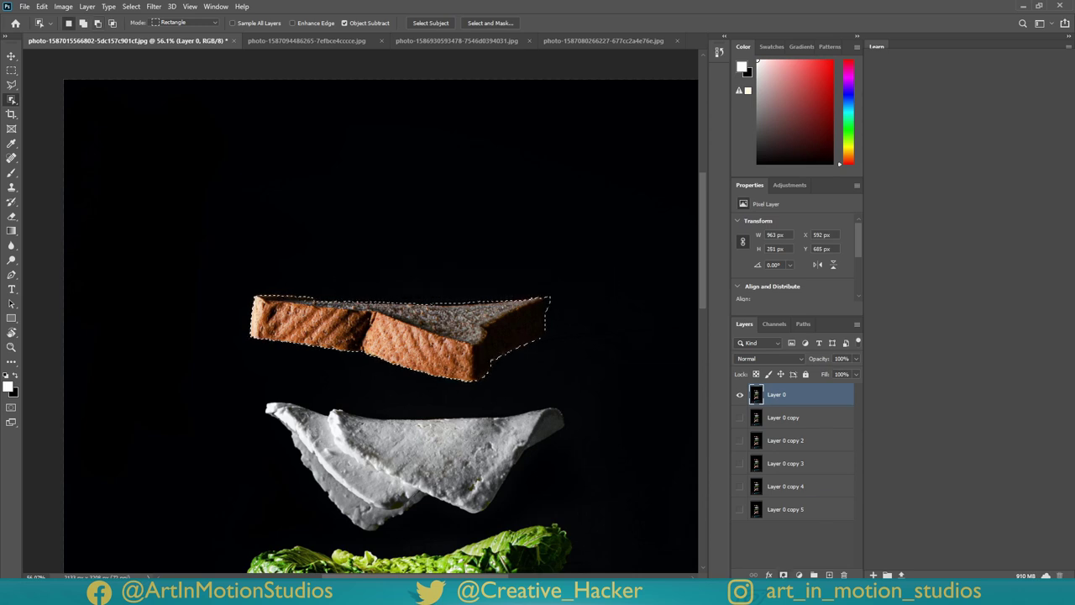
pyautogui.click(783, 574)
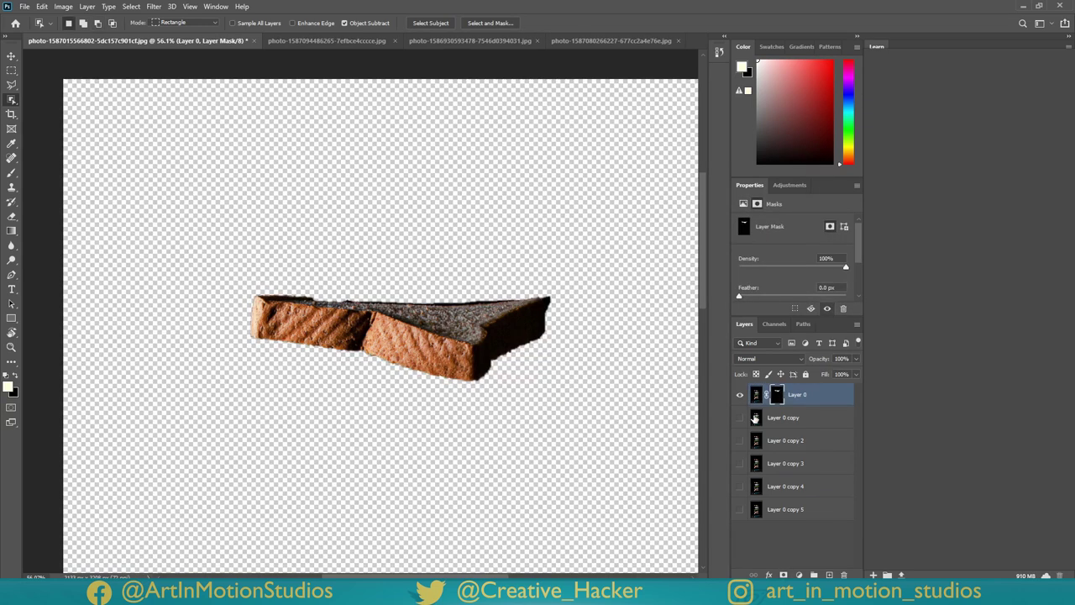
# Show only Layer 0 copy, select the white folded slices with the Object Selection Tool, and apply the selection as a layer mask
pyautogui.click(740, 417)
pyautogui.click(740, 394)
pyautogui.click(761, 418)
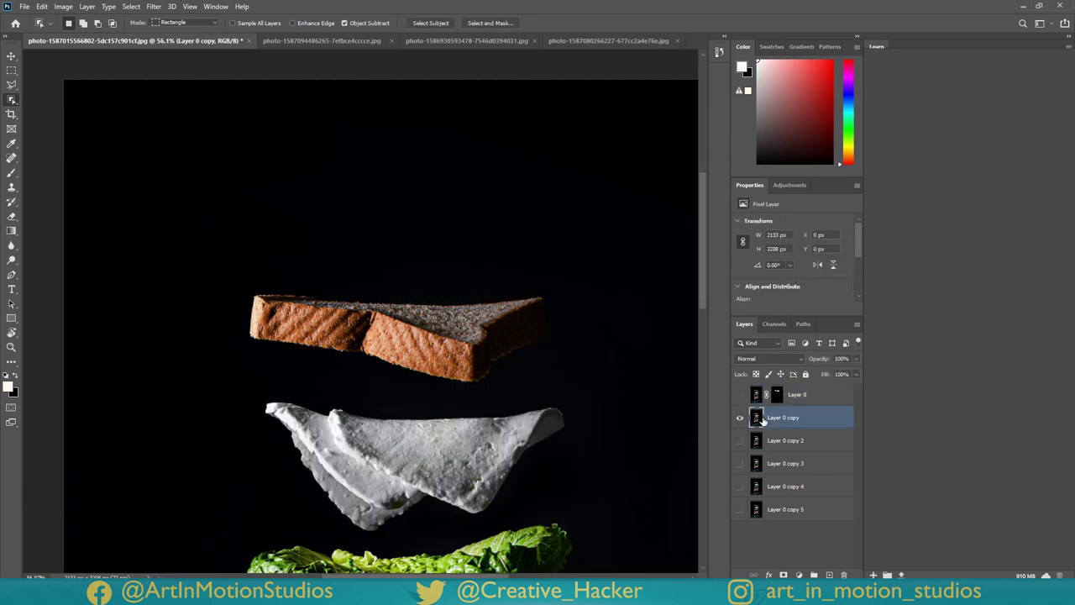
pyautogui.moveTo(243, 387); pyautogui.dragTo(602, 527)
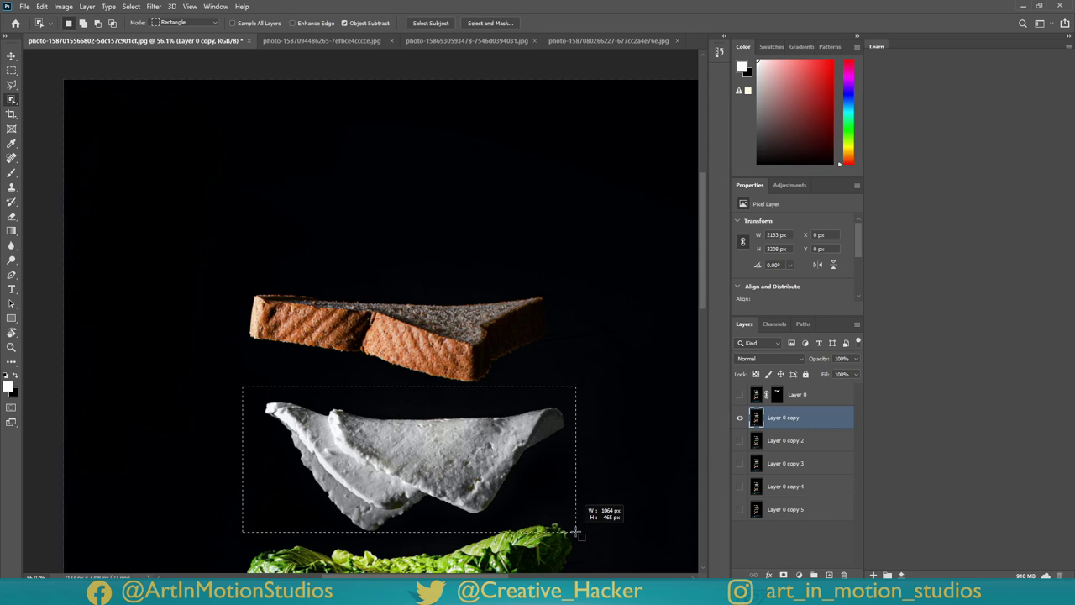
pyautogui.click(783, 574)
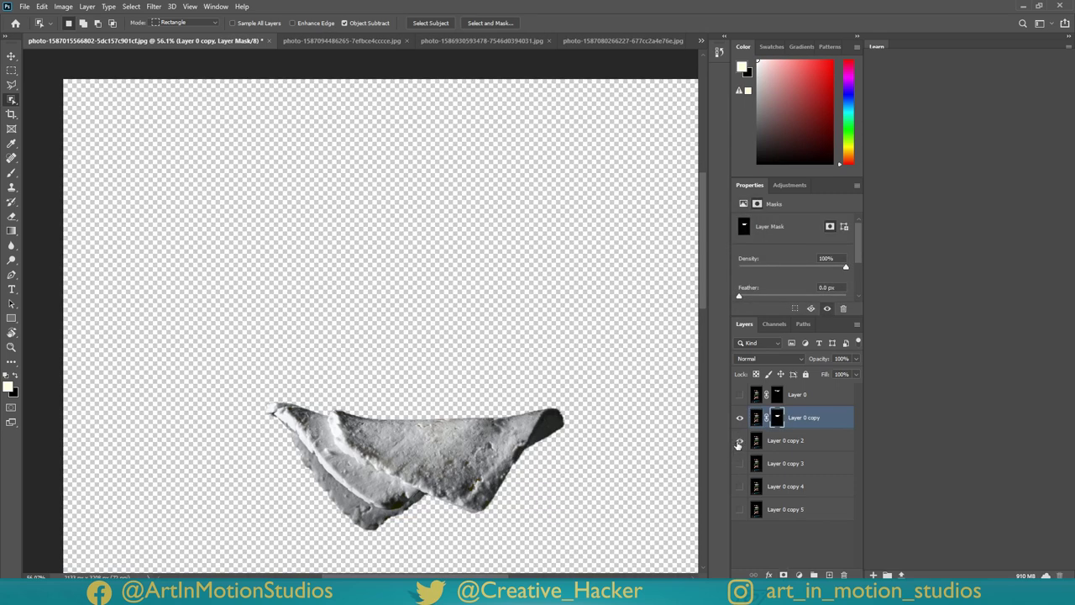
# Show only Layer 0 copy 2, select the lettuce with the Object Selection Tool, and apply the selection as a layer mask
pyautogui.click(738, 441)
pyautogui.click(739, 417)
pyautogui.click(763, 445)
pyautogui.scroll(-5, 552, 456)
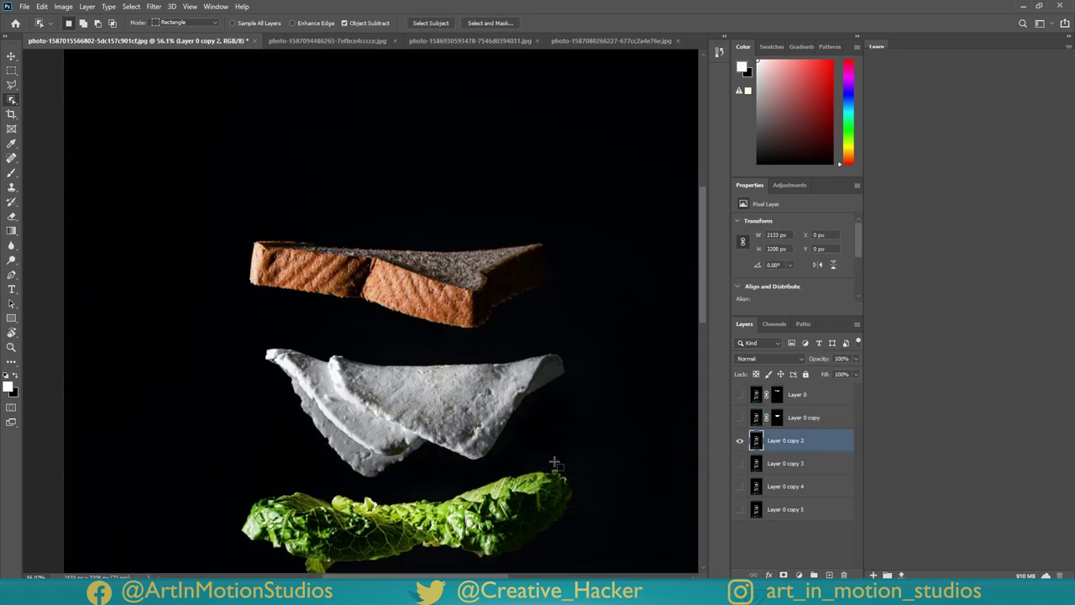
pyautogui.moveTo(215, 387); pyautogui.dragTo(617, 509)
pyautogui.click(784, 574)
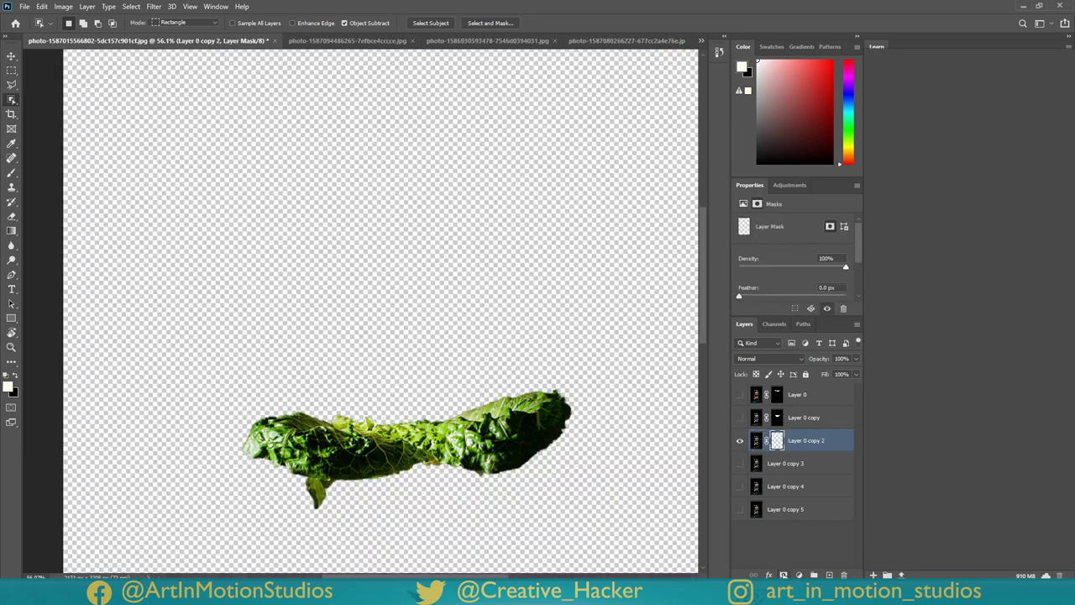
# Show only Layer 0 copy 3, select the ham slice with the Object Selection Tool, and apply the selection as a layer mask
pyautogui.click(740, 462)
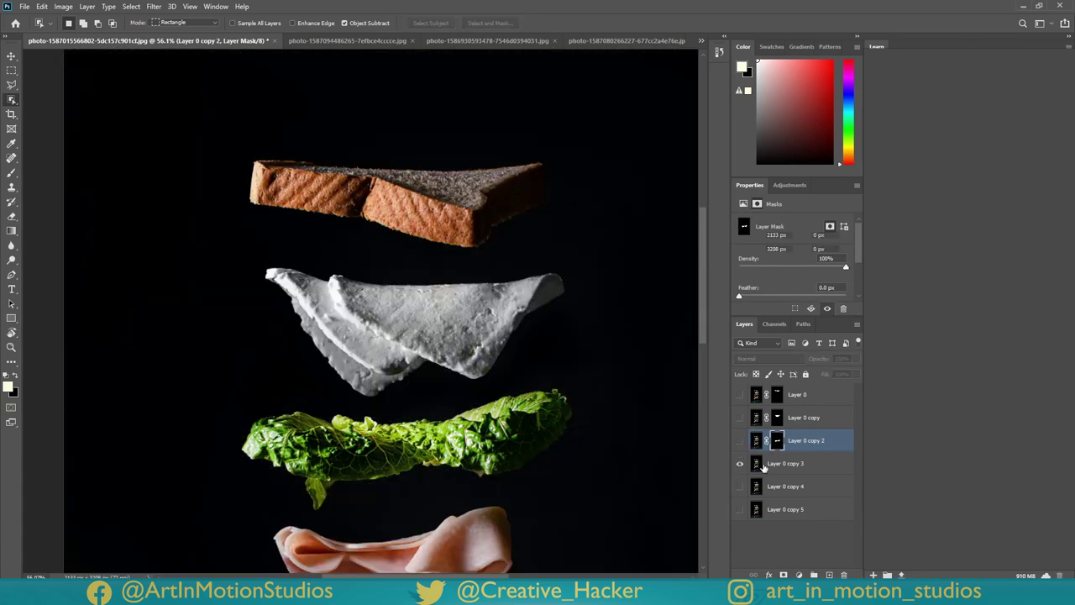
pyautogui.click(786, 463)
pyautogui.scroll(-2, 378, 378)
pyautogui.moveTo(231, 442); pyautogui.dragTo(566, 548)
pyautogui.click(784, 574)
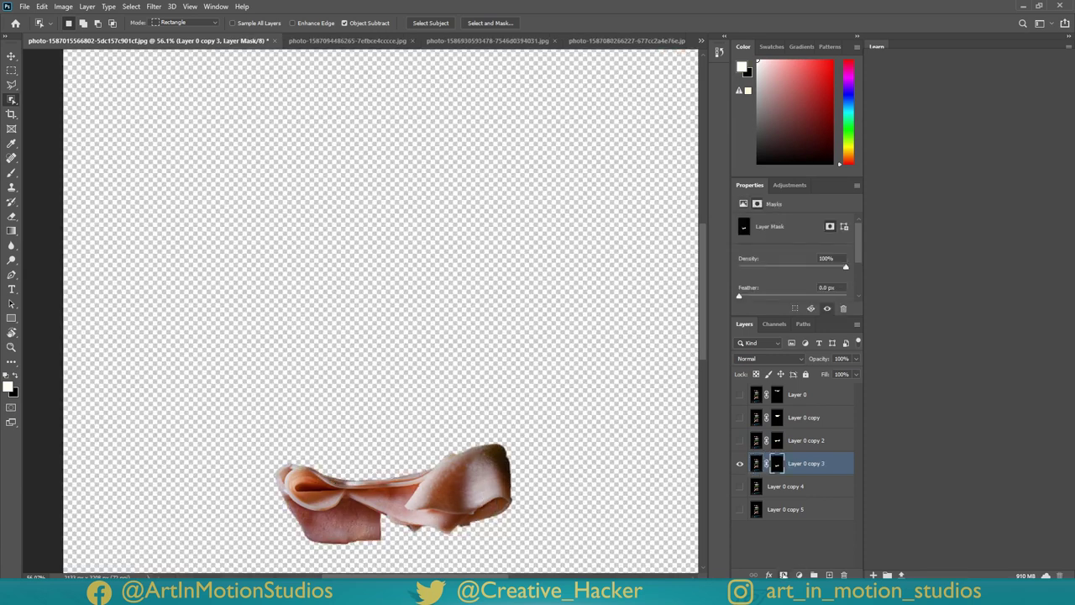
# Show only Layer 0 copy 4, select the lower bread slice with the Object Selection Tool, and apply the selection as a layer mask
pyautogui.scroll(-1, 521, 504)
pyautogui.keyDown('alt'); pyautogui.click(739, 486); pyautogui.keyUp('alt')
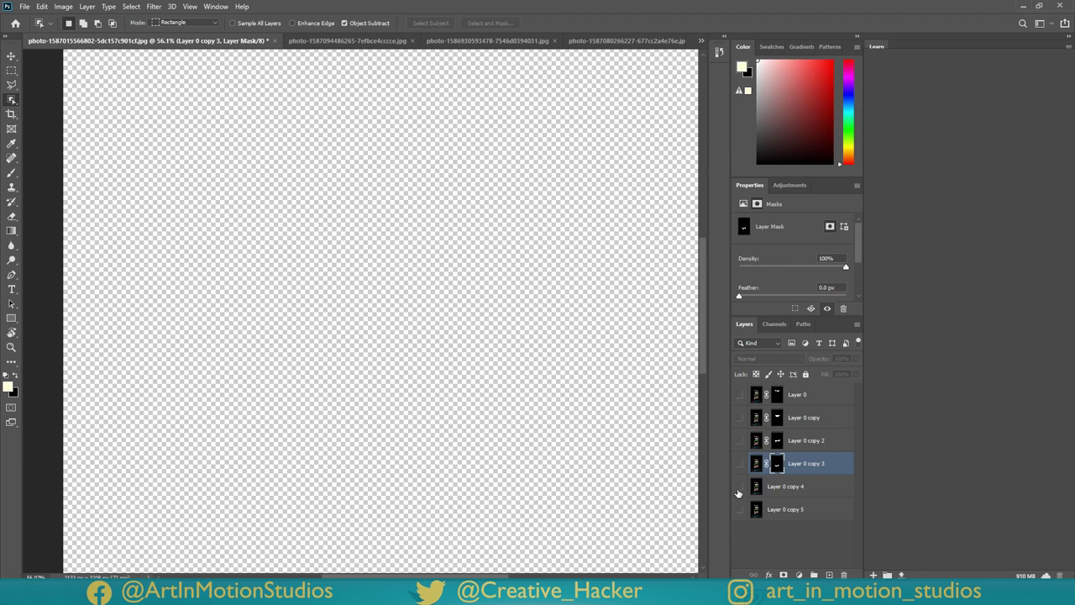
pyautogui.scroll(-1, 297, 413)
pyautogui.moveTo(204, 383); pyautogui.dragTo(232, 394)
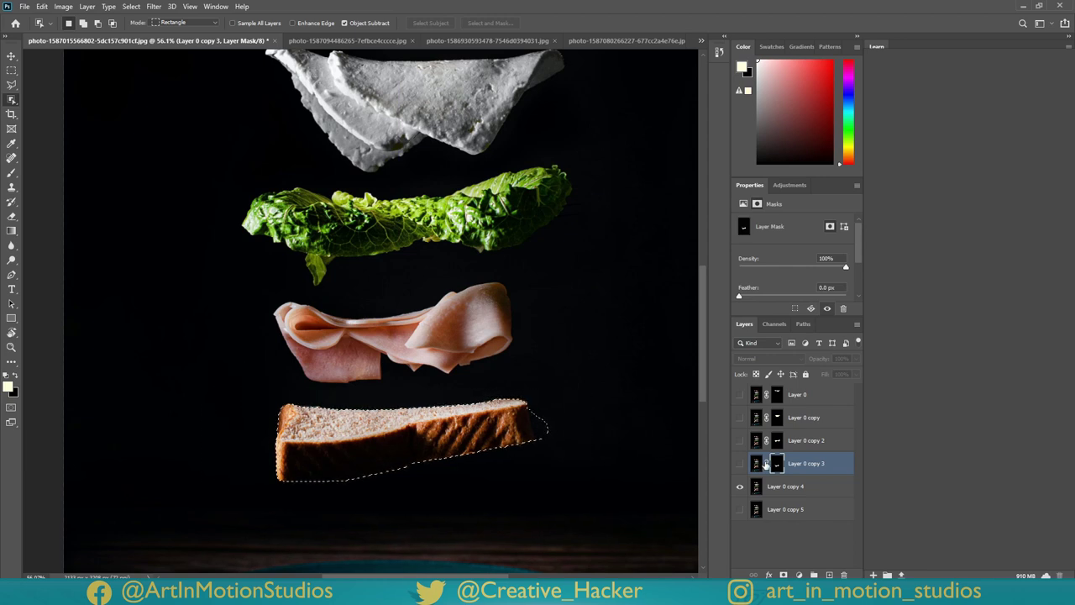
pyautogui.click(770, 491)
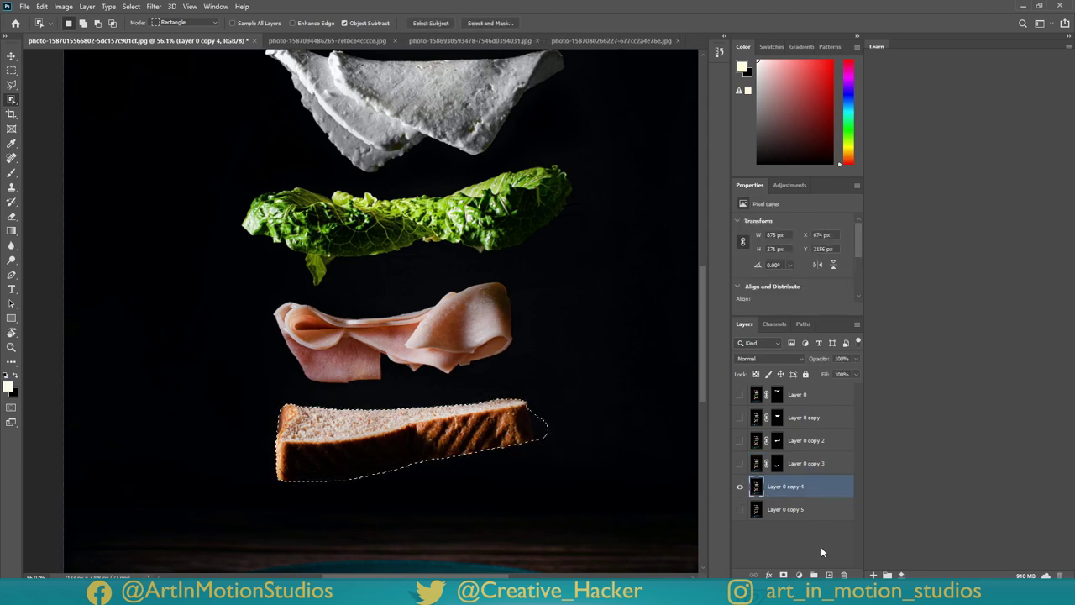
pyautogui.click(784, 574)
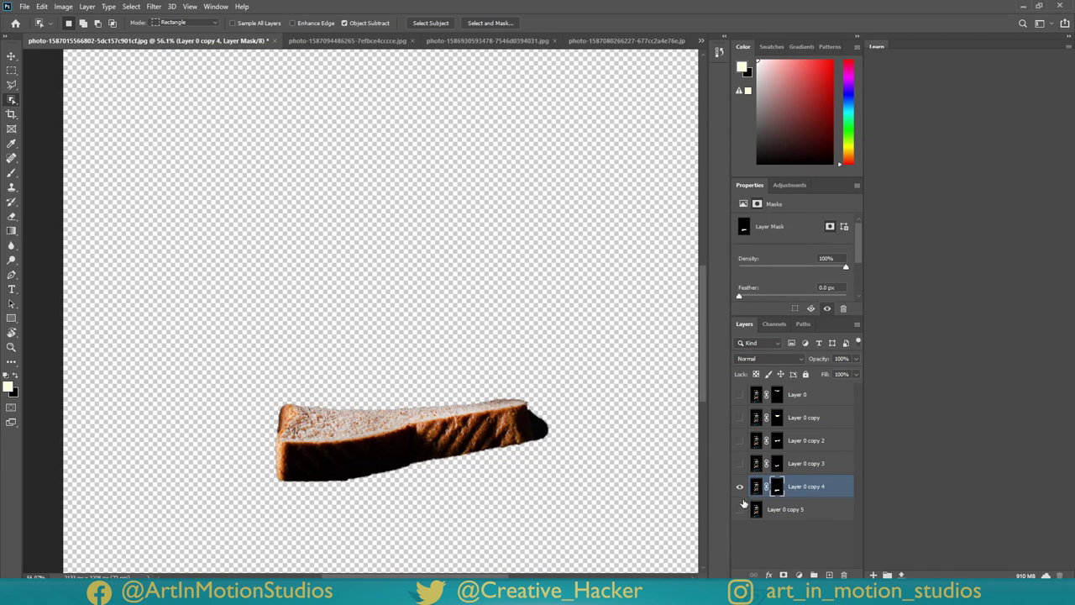
# Show Layer 0 copy 5 and mask Layer 0 copy 6 to the wooden table and plate area using a rectangular marquee selection
pyautogui.click(740, 509)
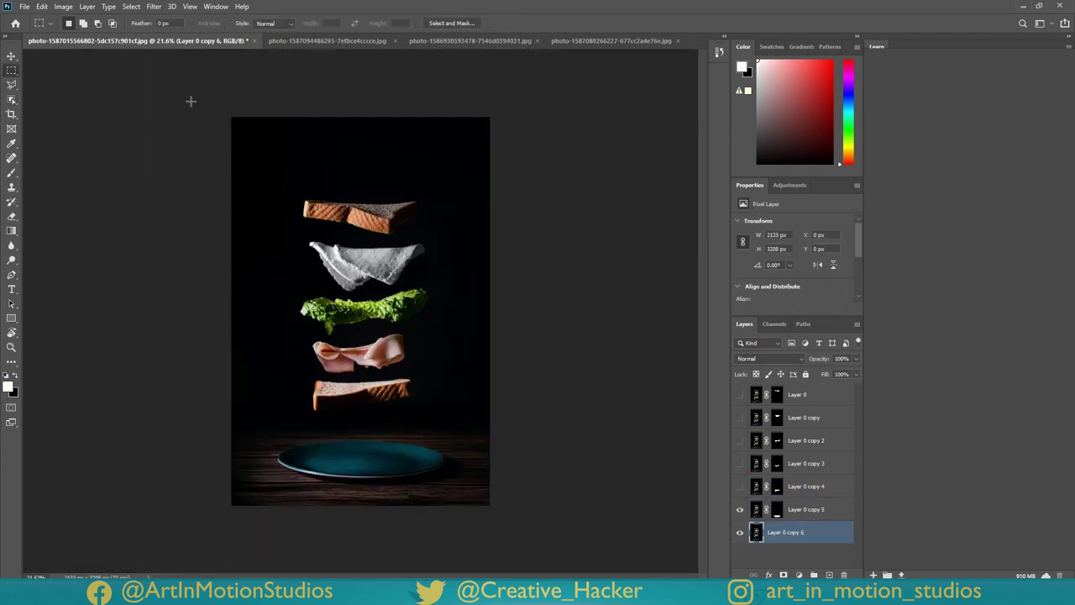
pyautogui.moveTo(191, 102); pyautogui.dragTo(431, 247)
pyautogui.moveTo(574, 519); pyautogui.dragTo(210, 432)
pyautogui.click(783, 575)
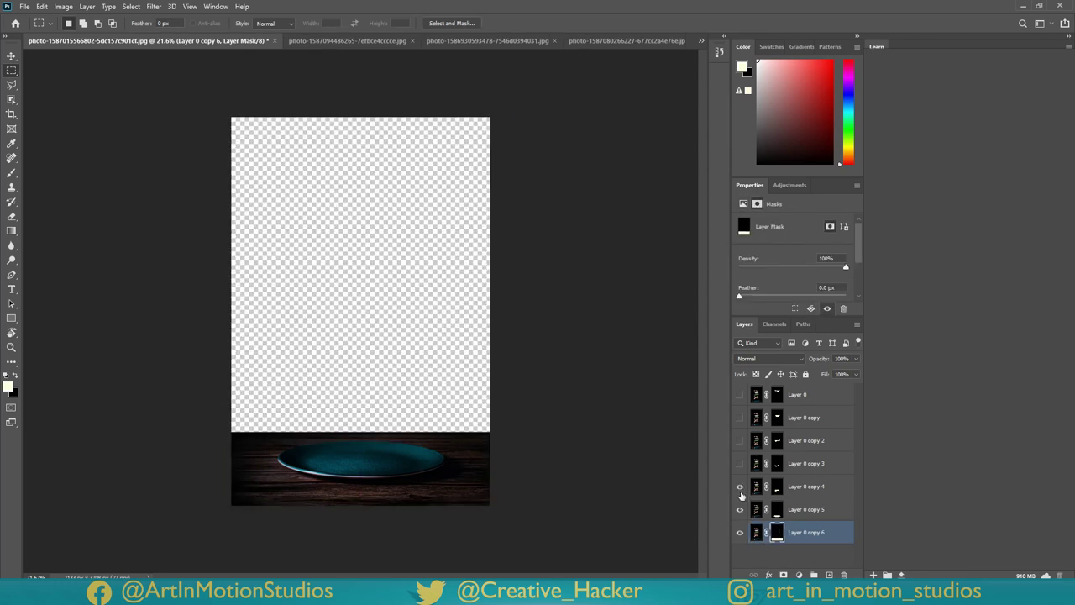
# Show all the masked layers and move Layer 0 through Layer 0 copy 4 down, stacking the ingredients as a sandwich on the plate
pyautogui.moveTo(740, 495); pyautogui.dragTo(741, 395)
pyautogui.click(763, 394)
pyautogui.press('v')
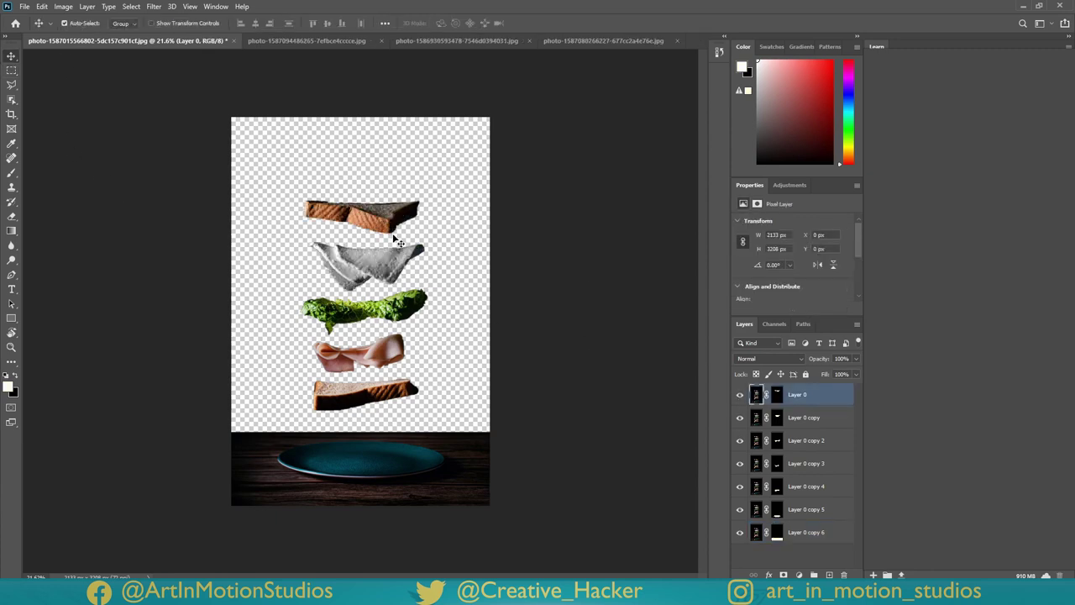
pyautogui.moveTo(395, 239); pyautogui.dragTo(370, 452)
pyautogui.keyDown('shift'); pyautogui.click(795, 417); pyautogui.keyUp('shift')
pyautogui.keyDown('shift'); pyautogui.click(780, 448); pyautogui.keyUp('shift')
pyautogui.keyDown('shift'); pyautogui.click(804, 465); pyautogui.keyUp('shift')
pyautogui.keyDown('shift'); pyautogui.click(798, 495); pyautogui.keyUp('shift')
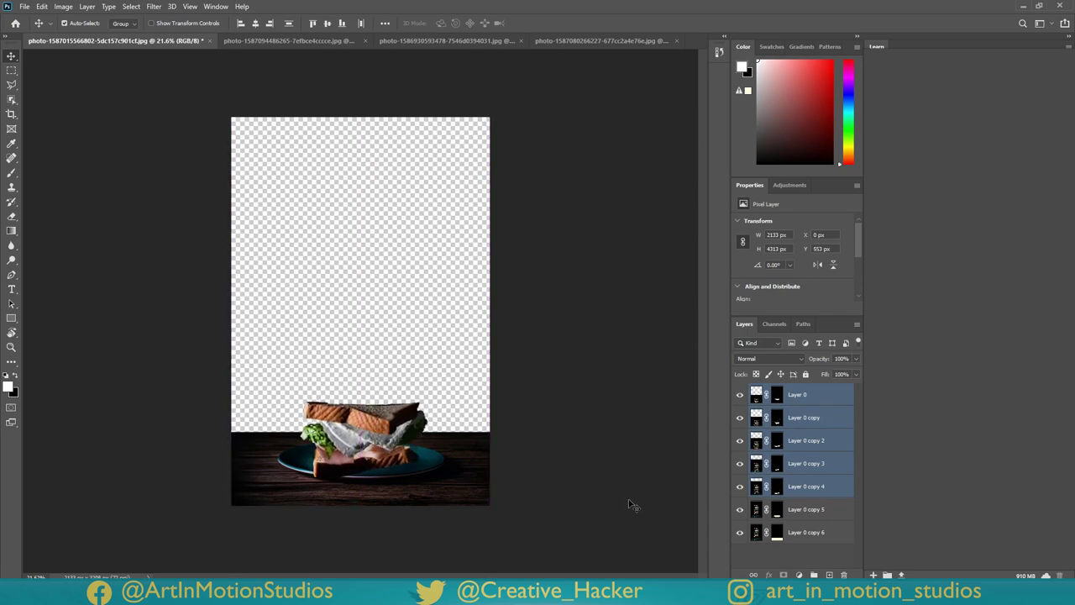
# Add a new layer beneath Layer 0 copy 6 and fill it with black as the background
pyautogui.click(743, 535)
pyautogui.click(740, 534)
pyautogui.click(740, 535)
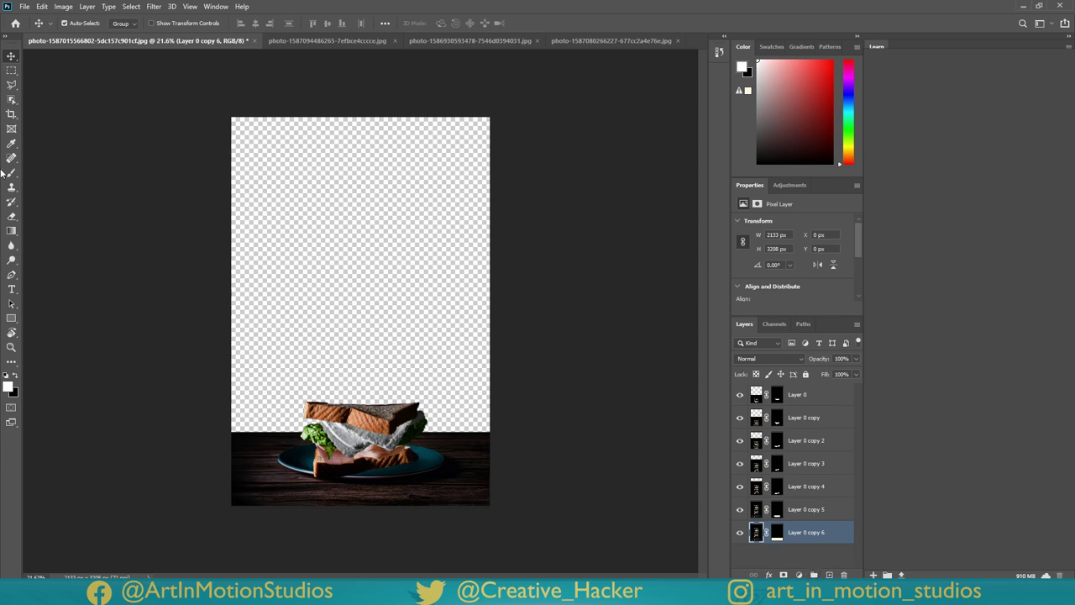
pyautogui.click(829, 575)
pyautogui.moveTo(783, 539)
pyautogui.mouseDown()
pyautogui.moveTo(792, 559)
pyautogui.moveTo(790, 537)
pyautogui.mouseUp()
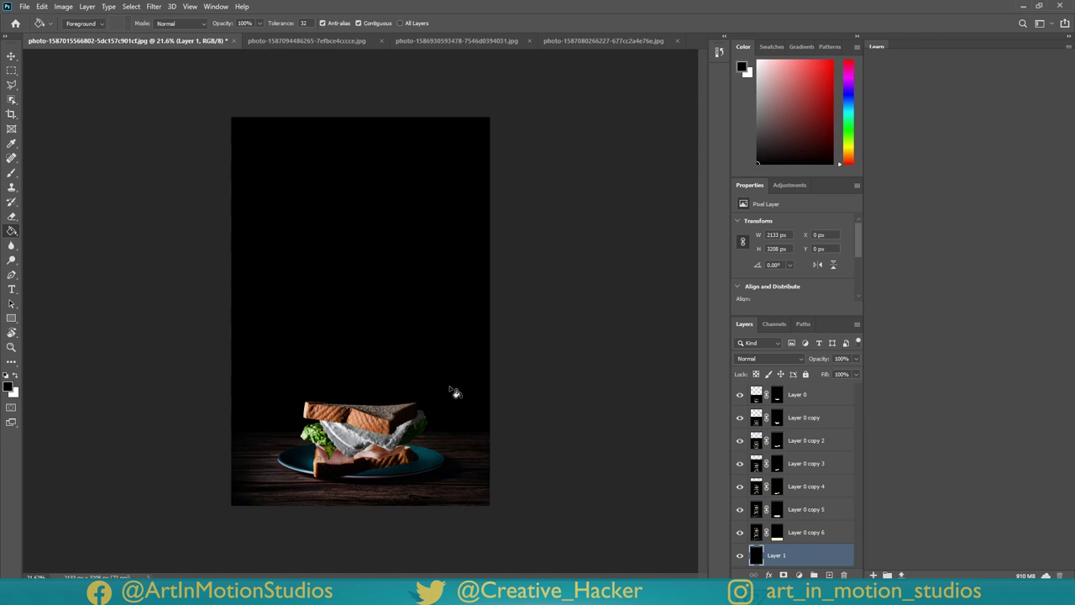